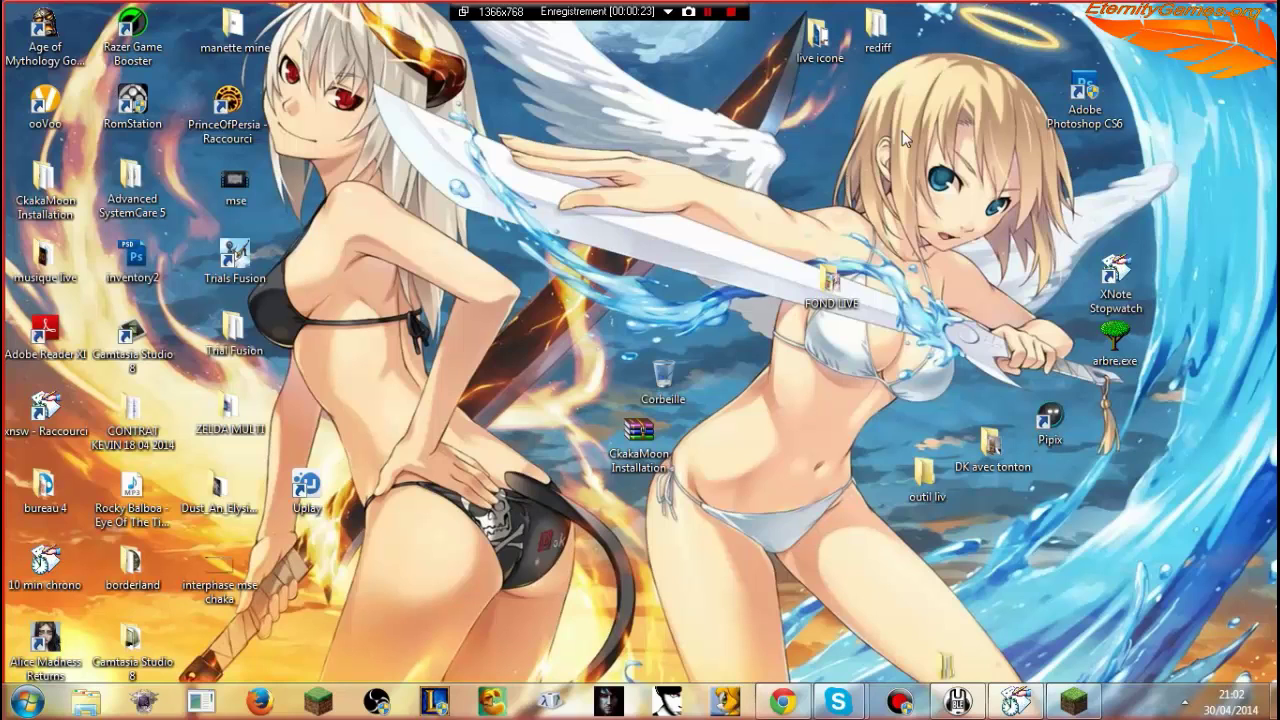
Step: Open the CkakaMoon Installation.zip archive from the desktop in WinRAR and dismiss the licence reminder
{"action": "left_click_drag", "start_coordinate": [640, 438], "coordinate": [608, 455]}
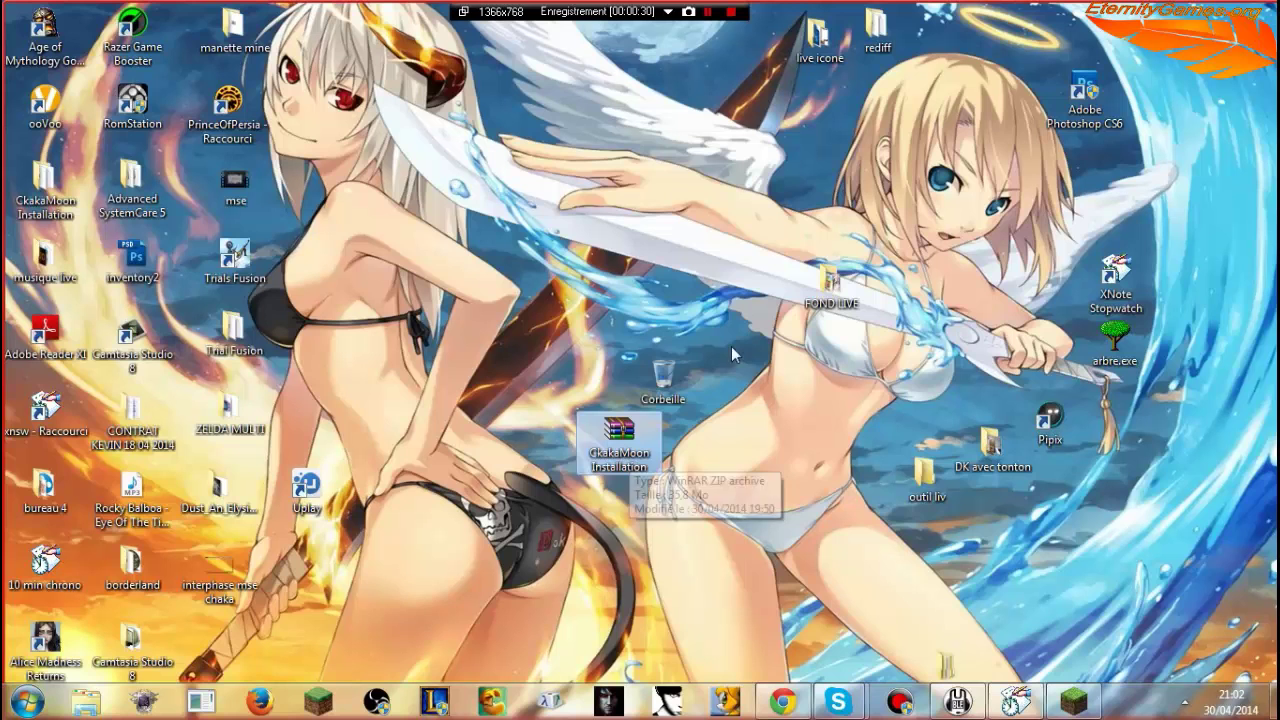
{"action": "double_click", "coordinate": [645, 440]}
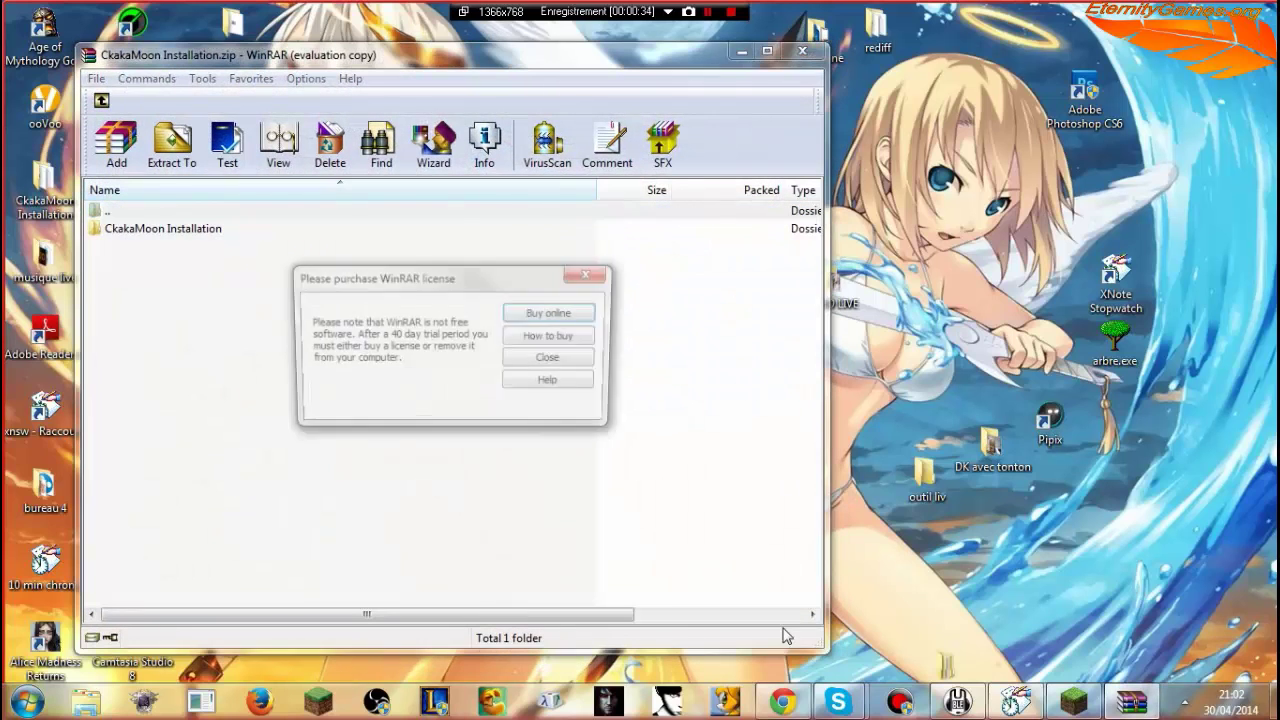
{"action": "left_click", "coordinate": [568, 374]}
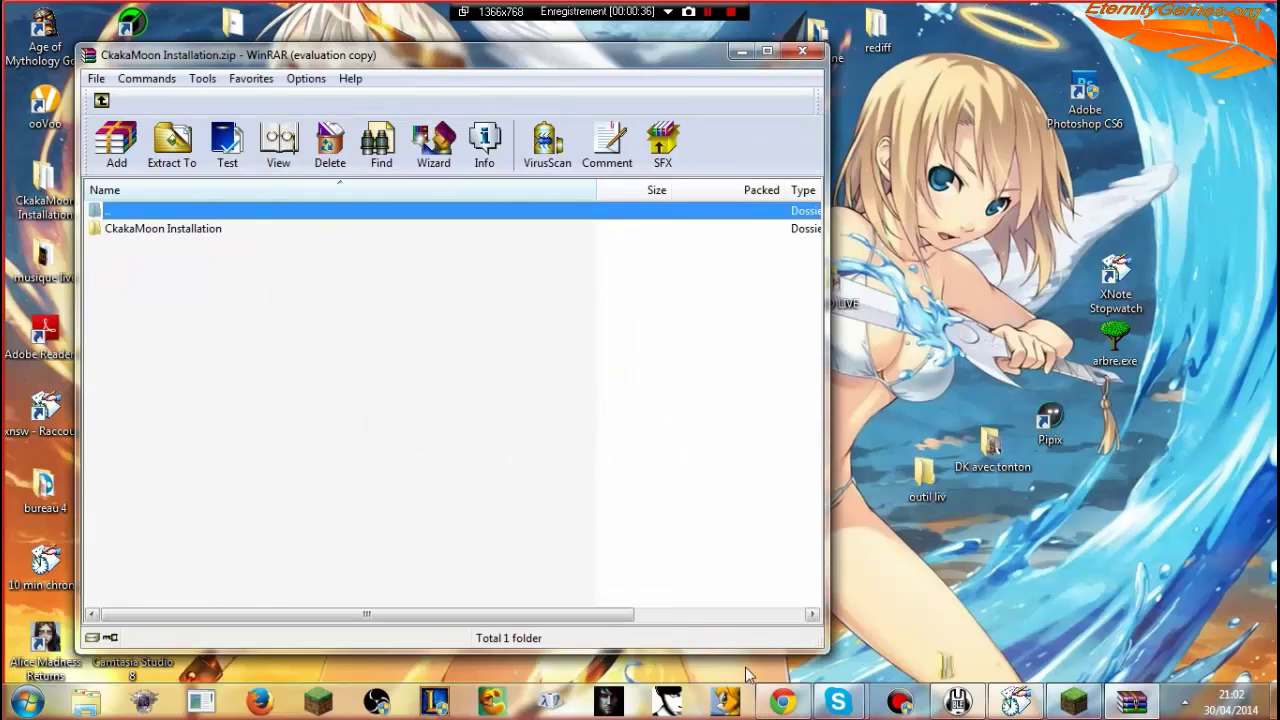
Step: Check the archive's MEGA download page in Chrome, and open the CkakaMoon Installation folder inside the archive
{"action": "left_click", "coordinate": [780, 703]}
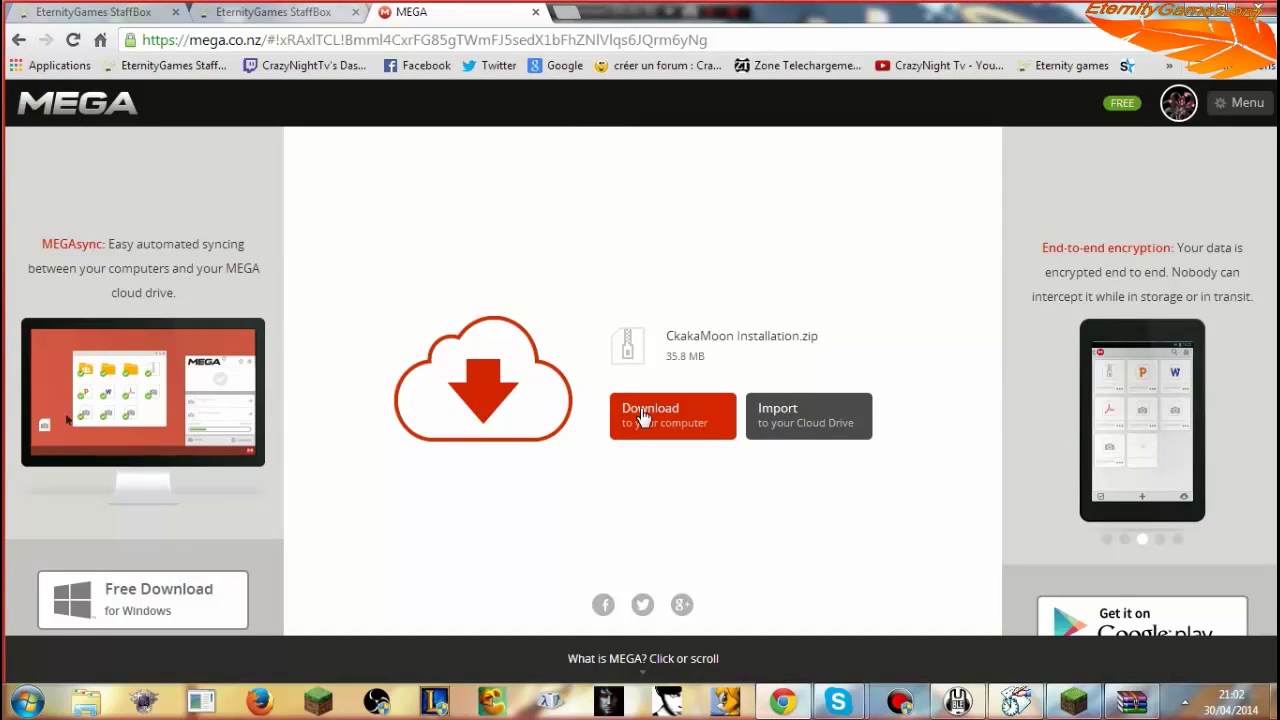
{"action": "key", "text": "super+Down"}
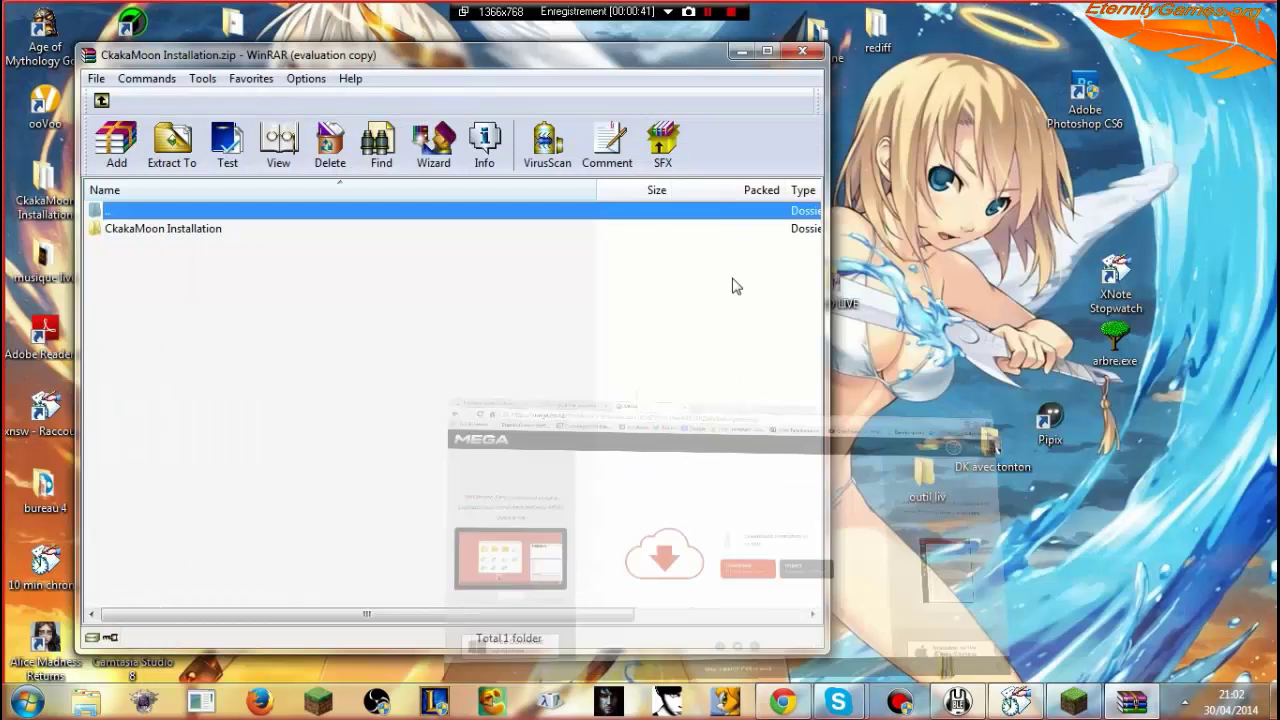
{"action": "double_click", "coordinate": [294, 234]}
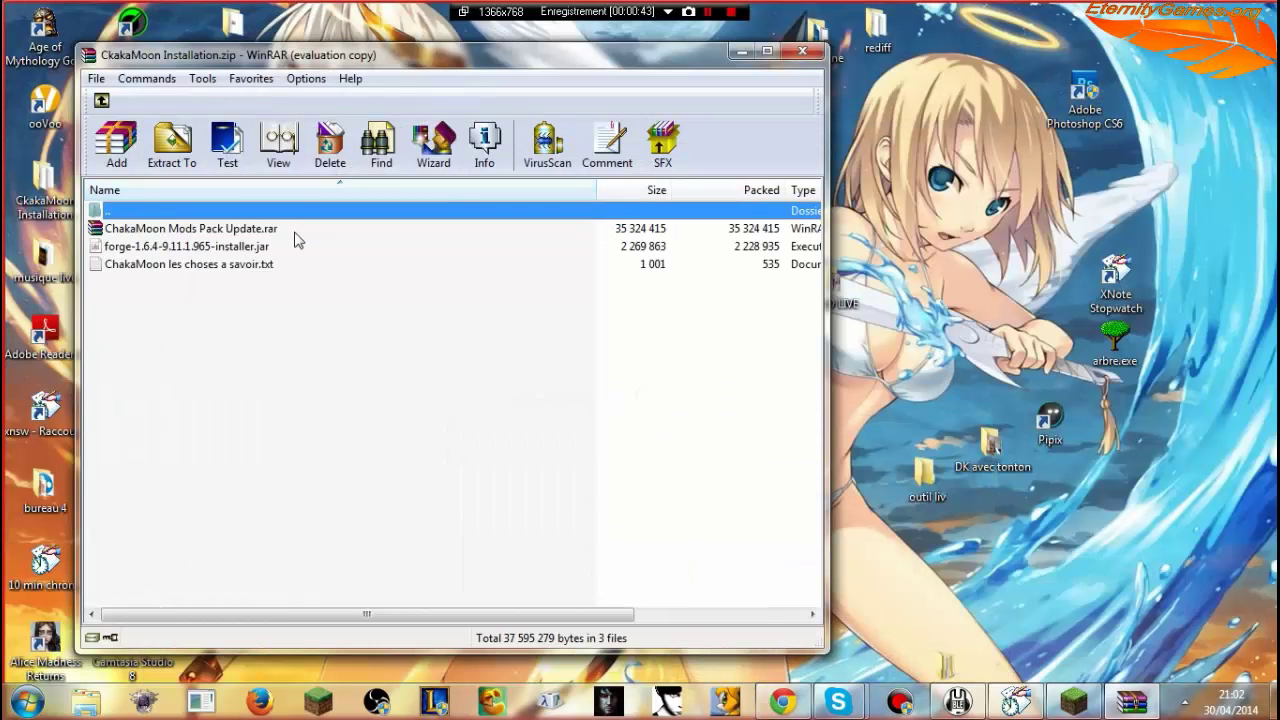
Step: Open ChakaMoon Mods Pack Update.rar to view the mods it contains, and close its window
{"action": "left_click", "coordinate": [294, 234]}
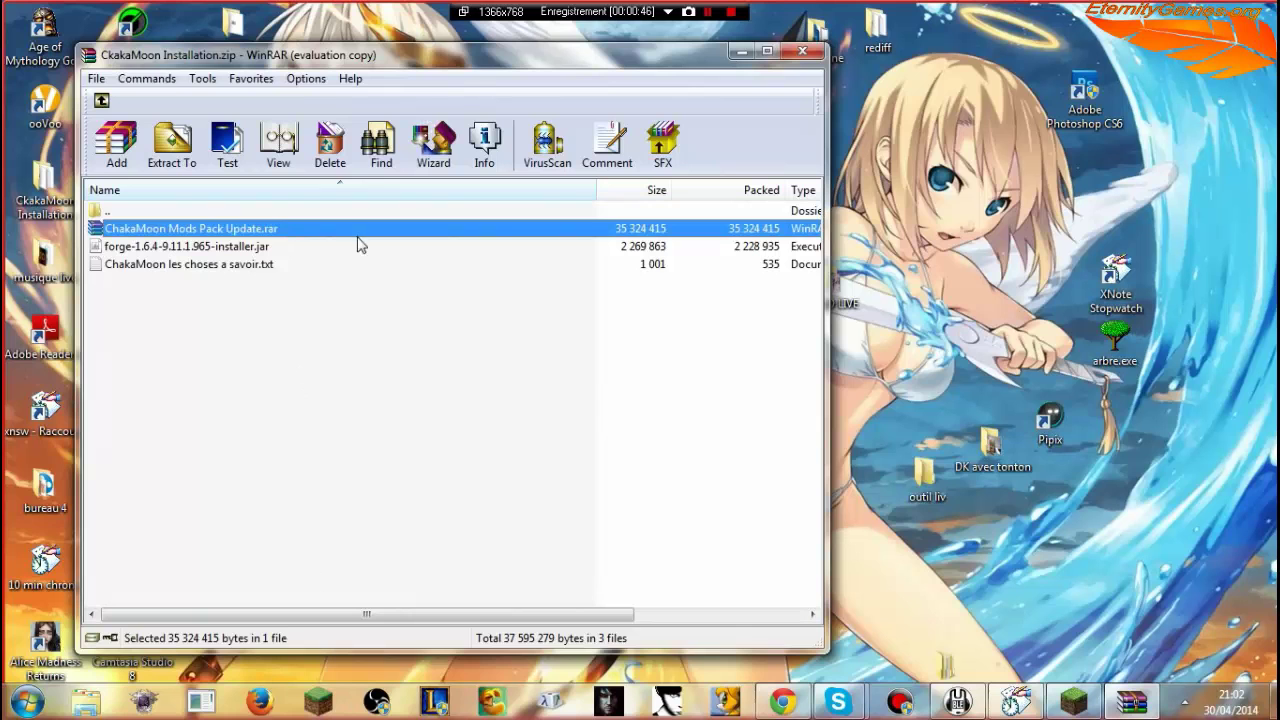
{"action": "double_click", "coordinate": [307, 237]}
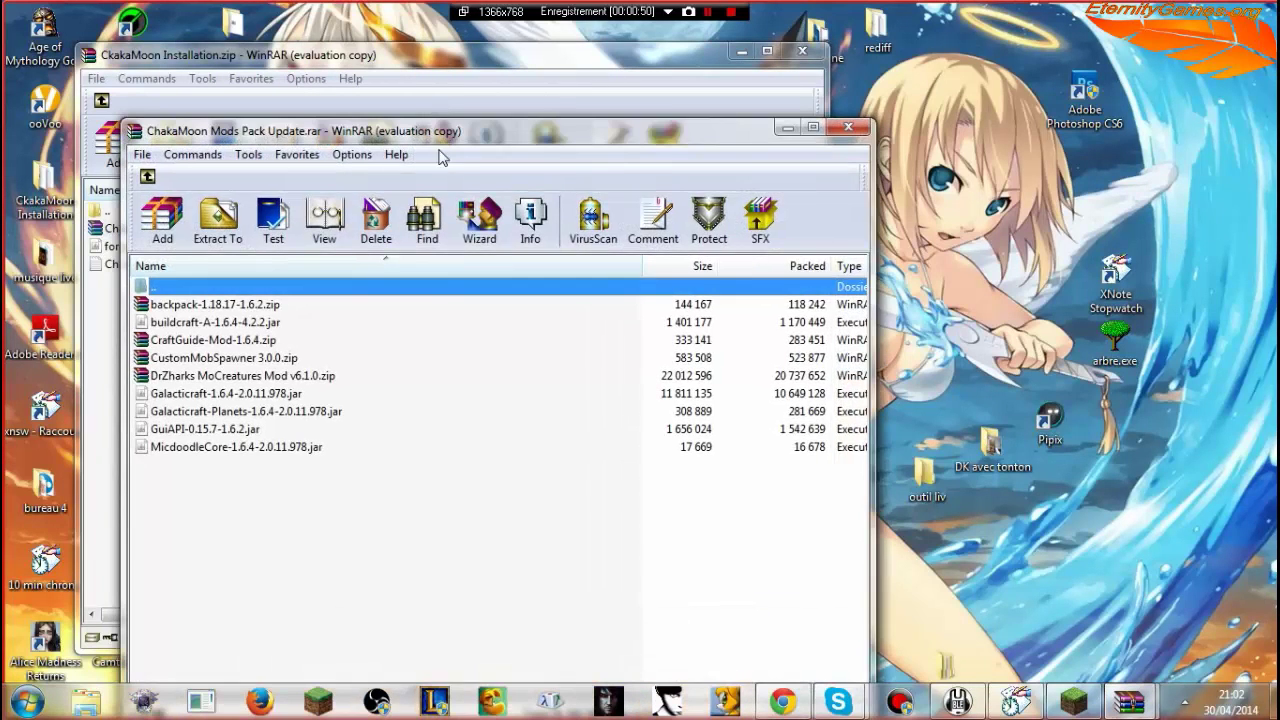
{"action": "left_click_drag", "start_coordinate": [440, 134], "coordinate": [893, 117]}
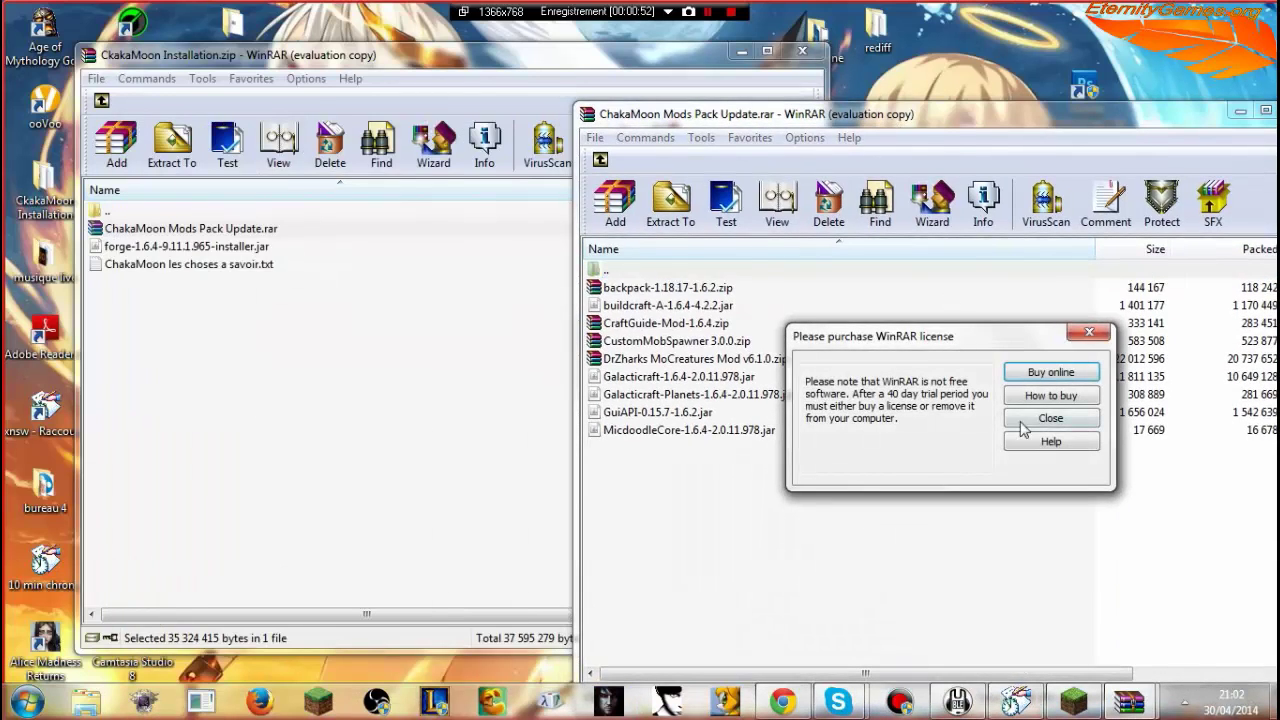
{"action": "left_click", "coordinate": [1049, 418]}
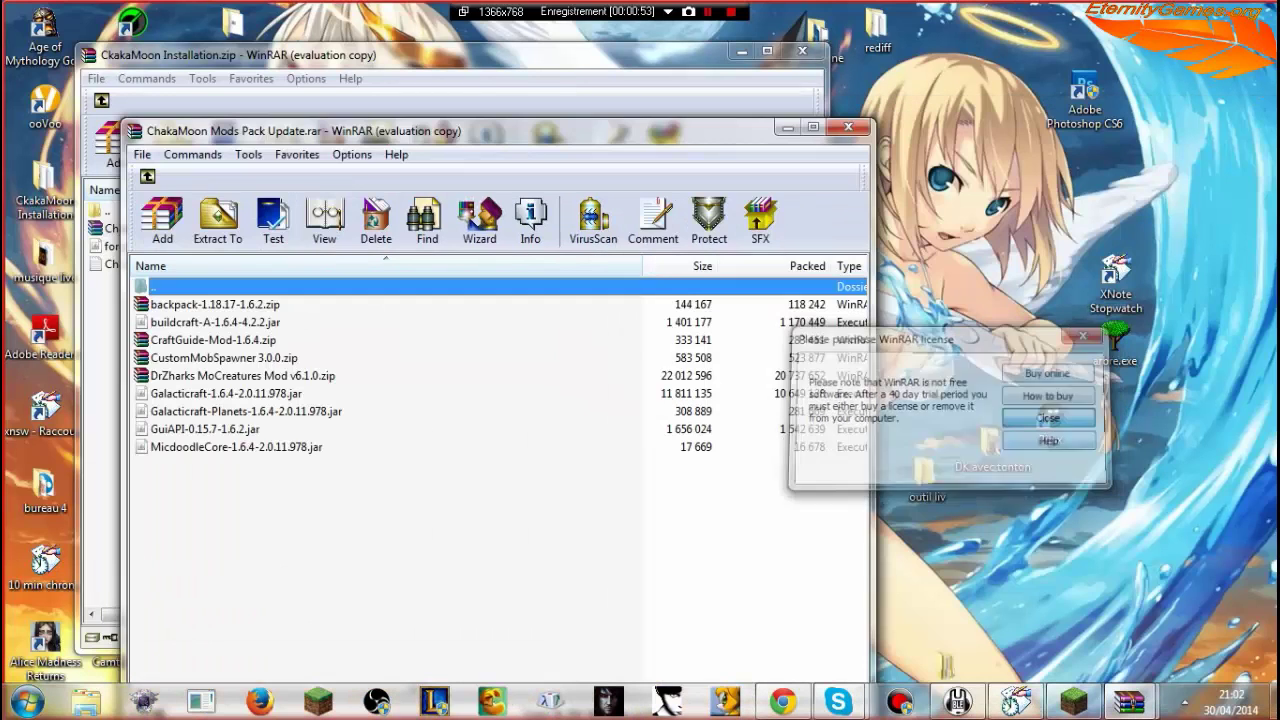
{"action": "left_click", "coordinate": [838, 129]}
Step: Run forge-1.6.4-9.11.1.965-installer.jar from the archive to view its install options, and cancel the installer
{"action": "left_click", "coordinate": [352, 248]}
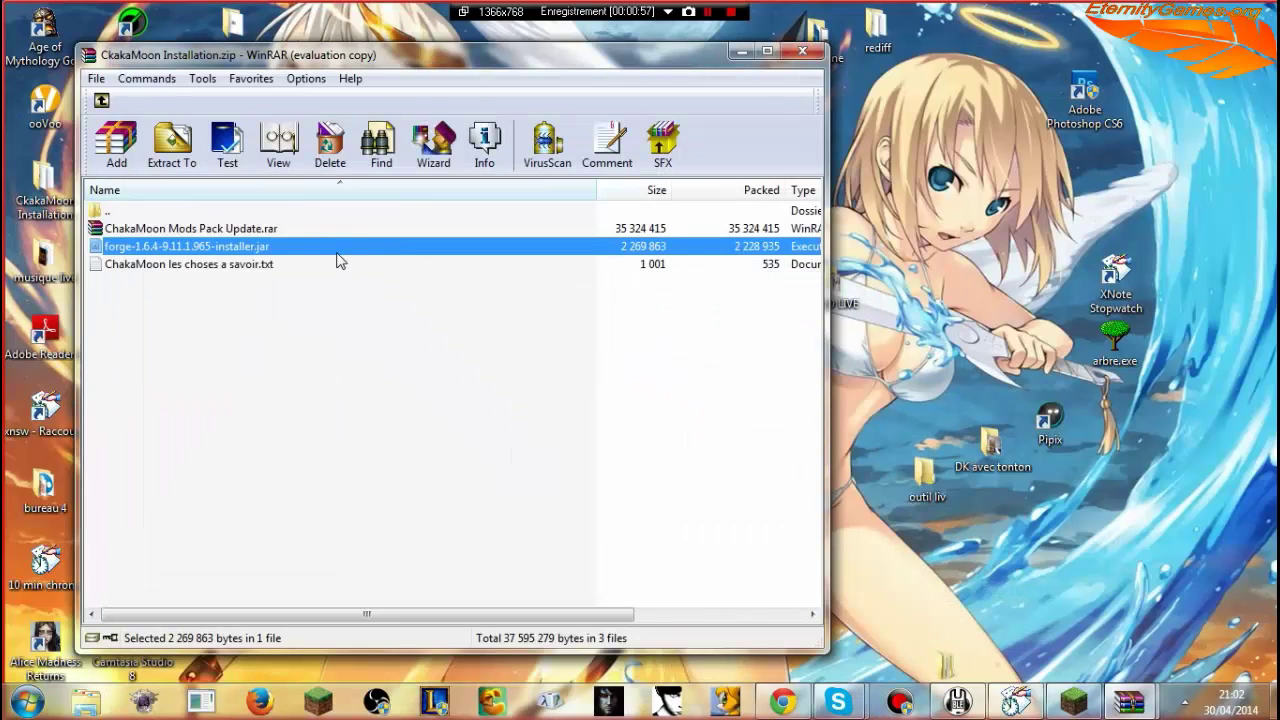
{"action": "double_click", "coordinate": [340, 260]}
{"action": "left_click_drag", "start_coordinate": [656, 211], "coordinate": [697, 230]}
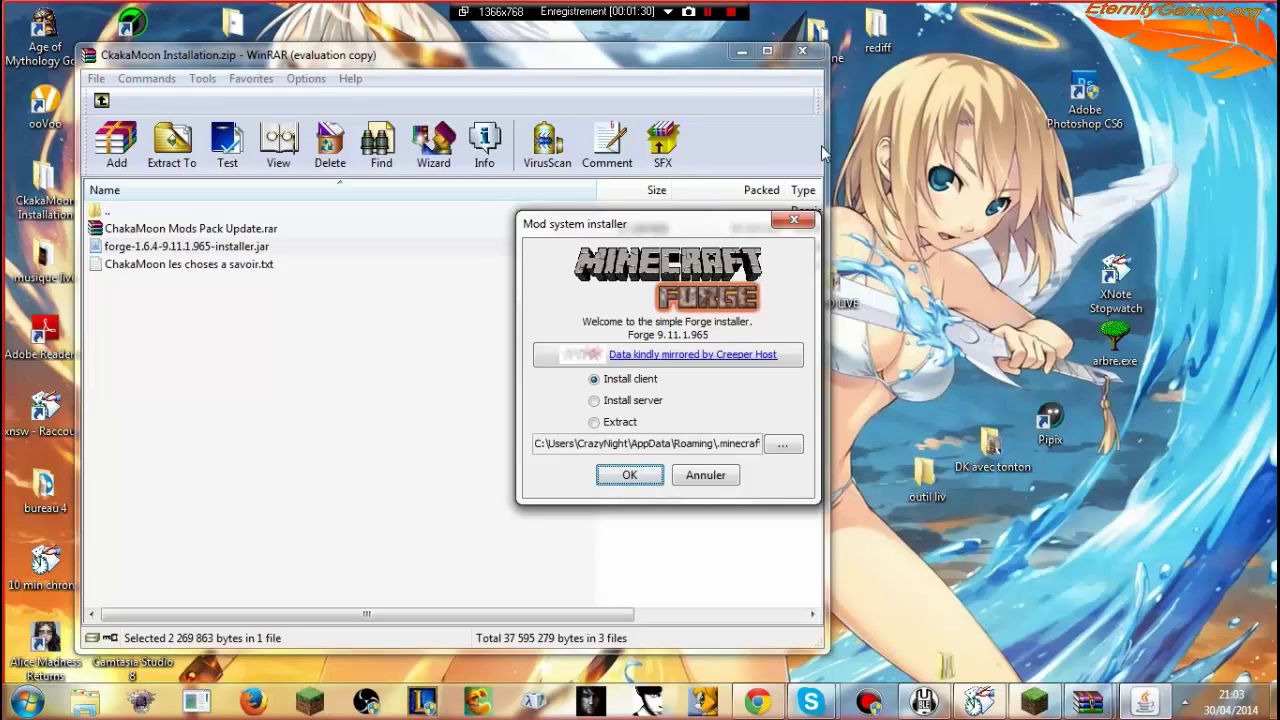
{"action": "left_click_drag", "start_coordinate": [662, 222], "coordinate": [590, 154]}
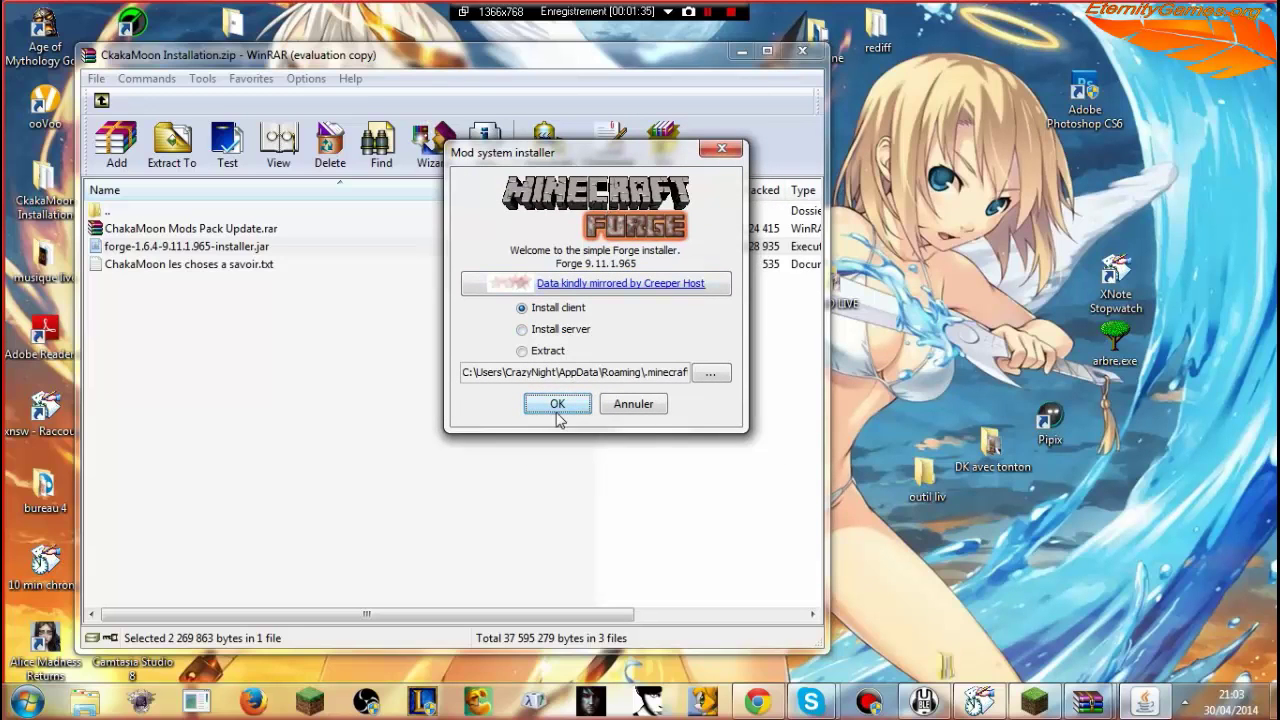
{"action": "left_click", "coordinate": [637, 412]}
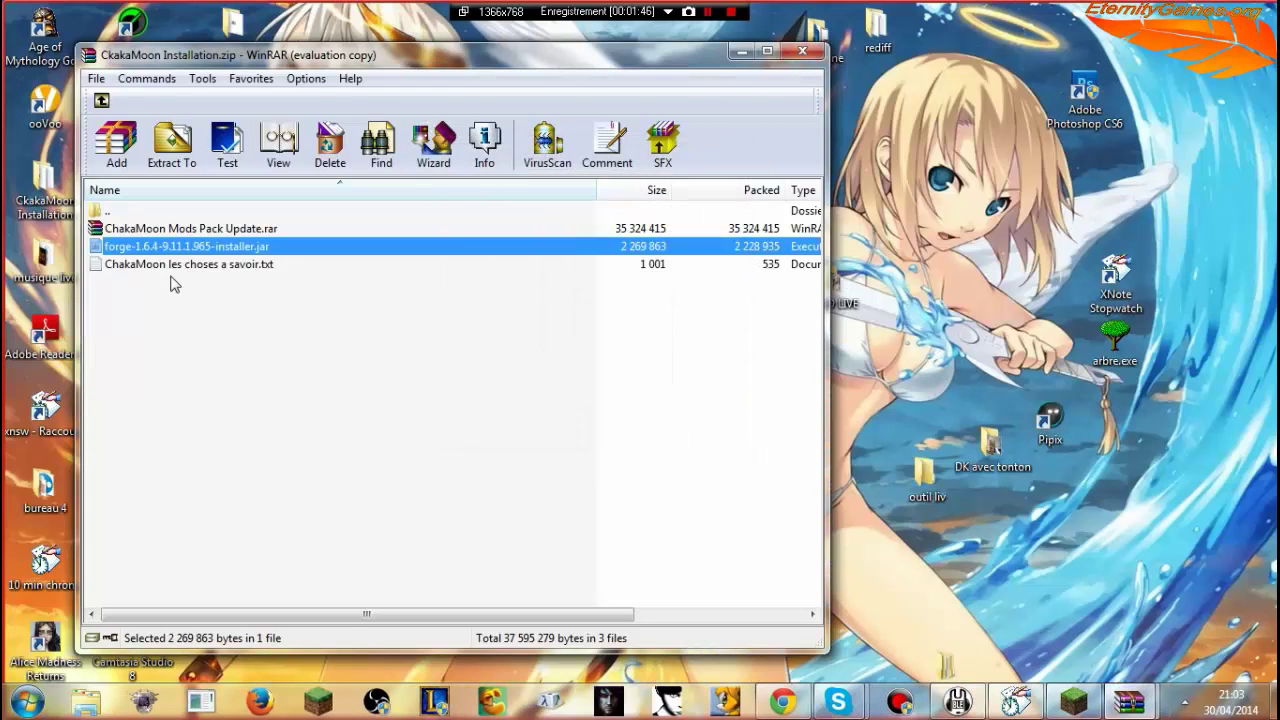
Step: Open ChakaMoon les choses a savoir.txt from the archive and highlight the server address on its first line
{"action": "left_click", "coordinate": [160, 268]}
{"action": "double_click", "coordinate": [160, 268]}
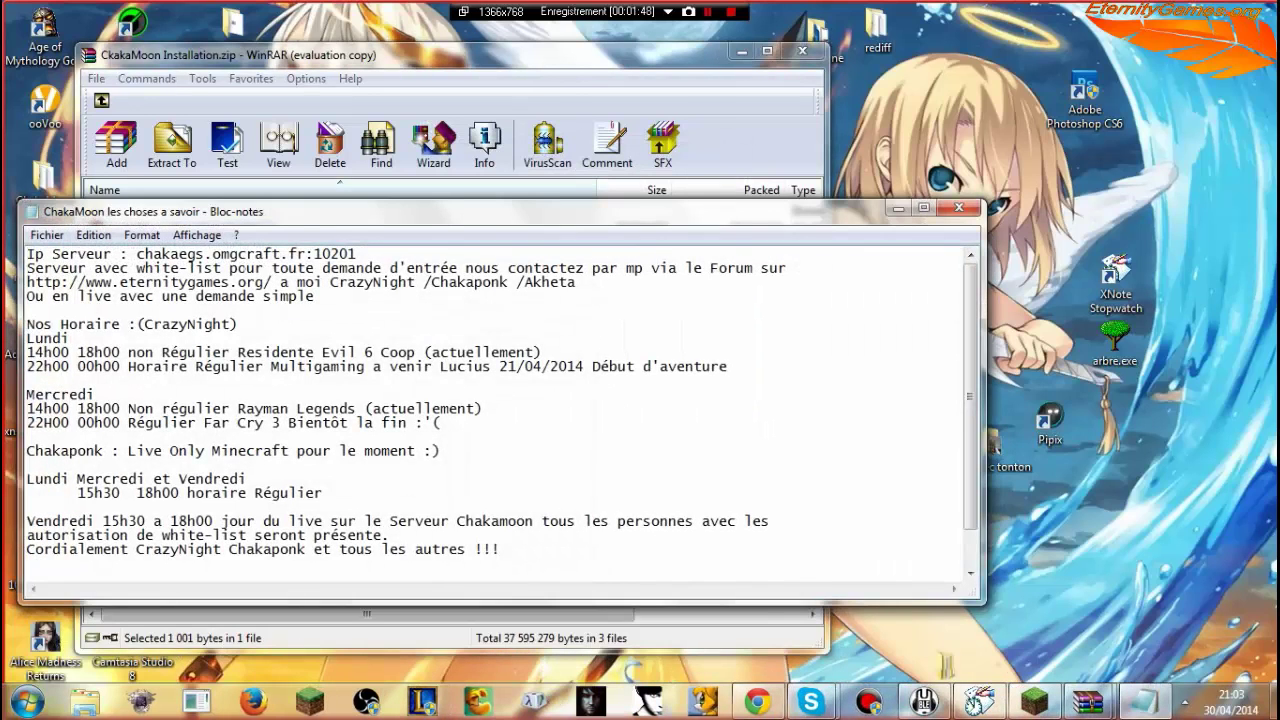
{"action": "left_click_drag", "start_coordinate": [129, 254], "coordinate": [357, 254]}
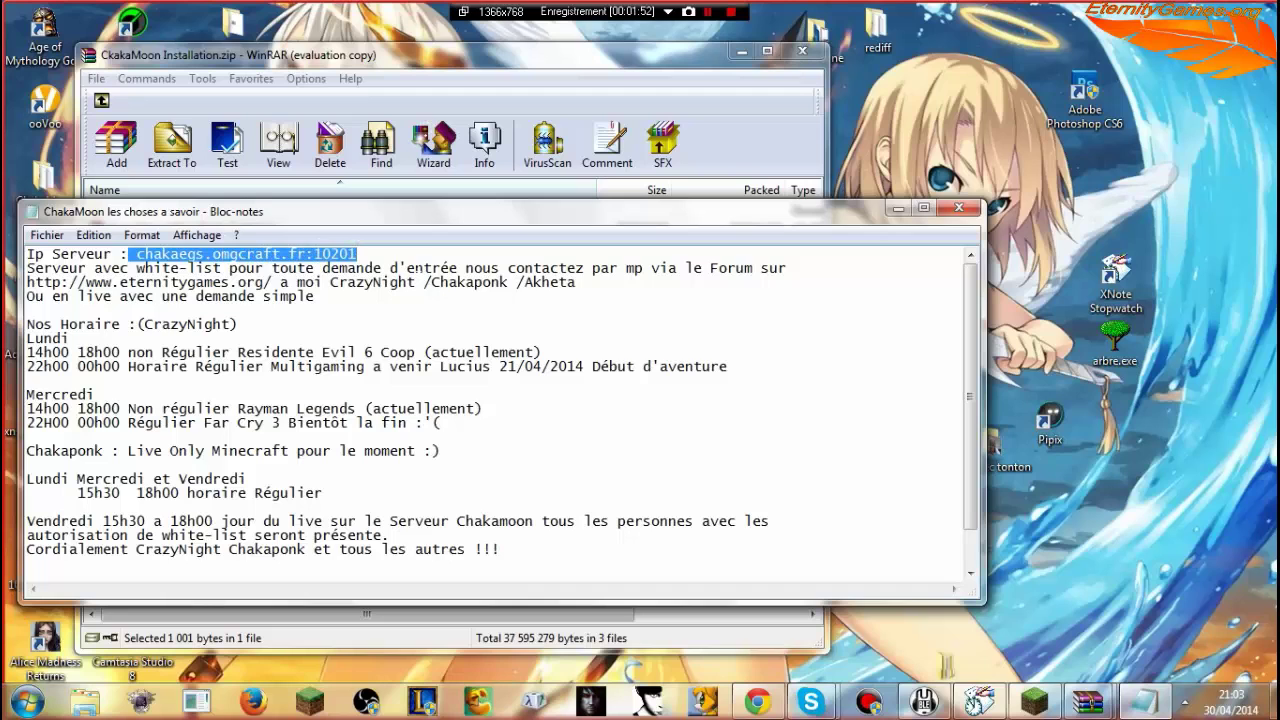
Step: Examine the text file's schedule and links, highlighting the Friday 15h30 a 18h00 live on the Chakamoon server, and return to the archive
{"action": "left_click_drag", "start_coordinate": [970, 338], "coordinate": [966, 511]}
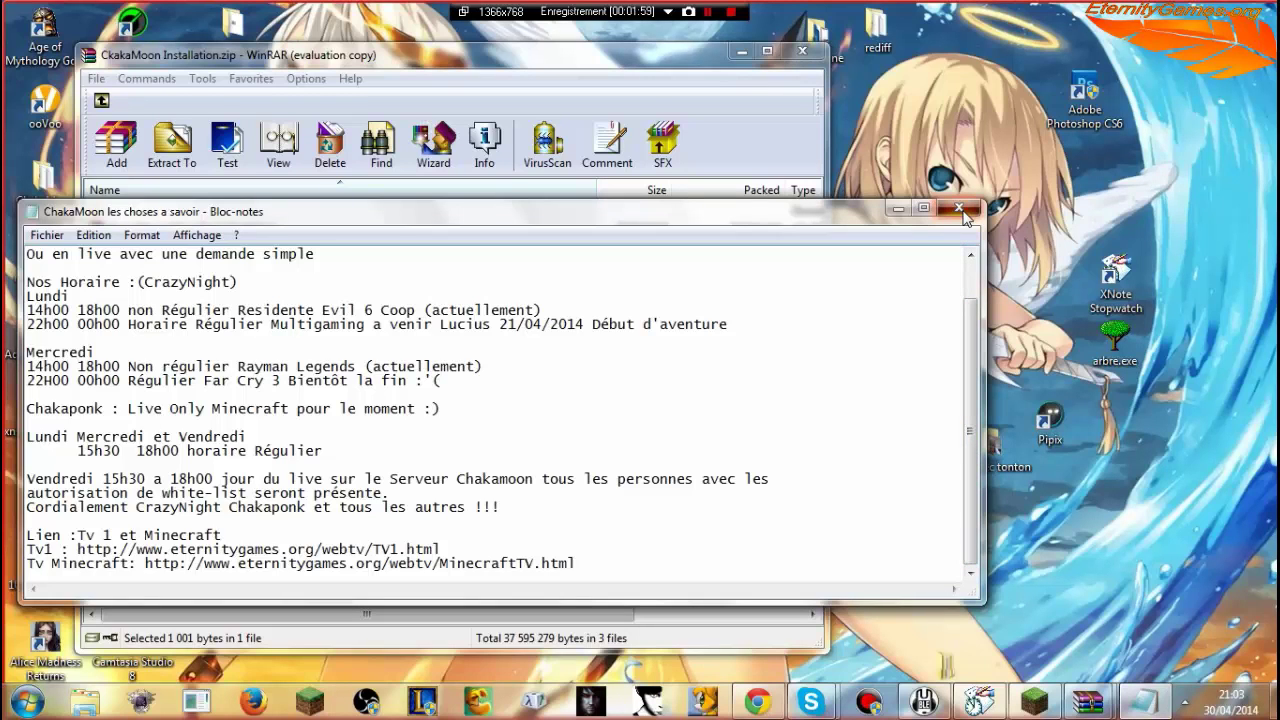
{"action": "left_click_drag", "start_coordinate": [826, 222], "coordinate": [1117, 28]}
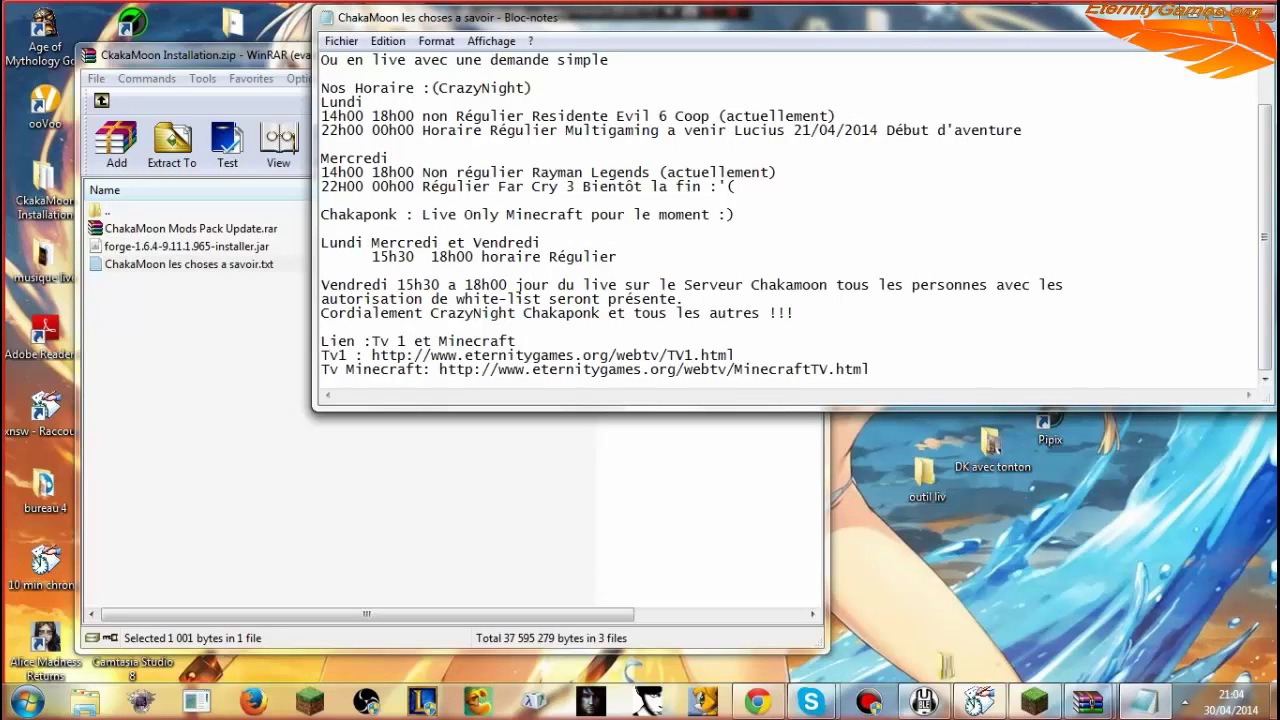
{"action": "left_click_drag", "start_coordinate": [828, 285], "coordinate": [397, 285]}
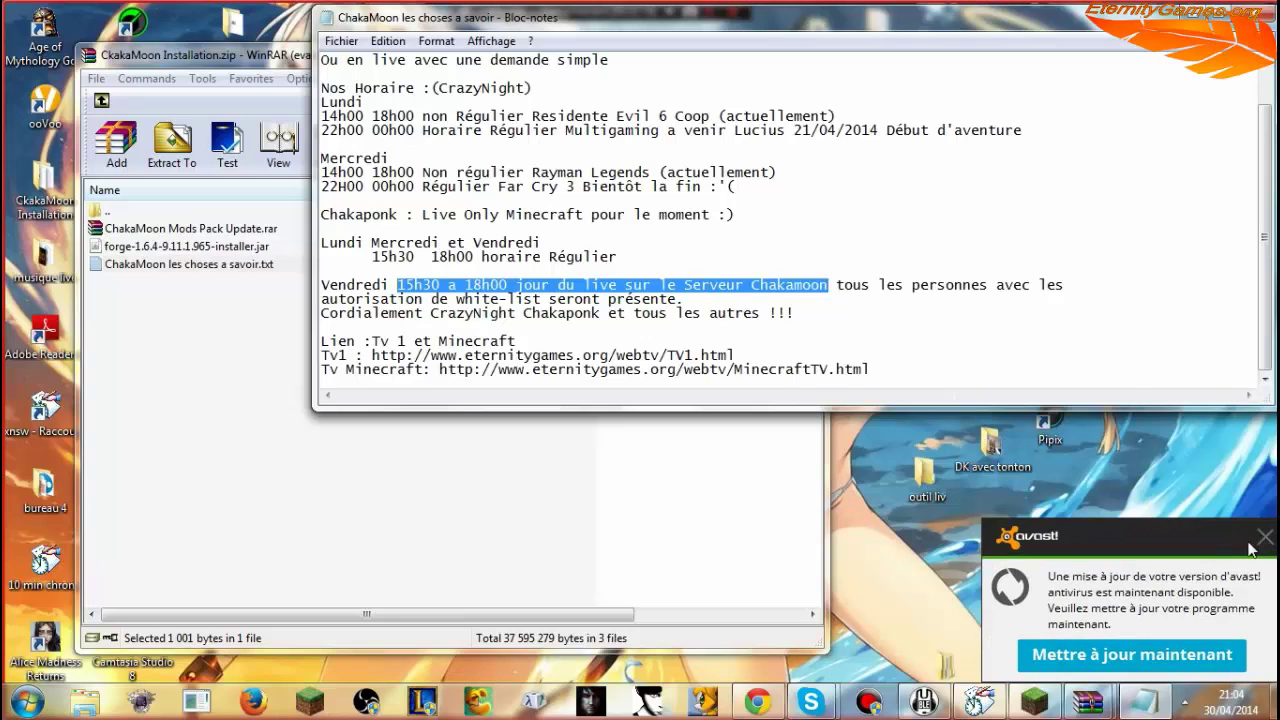
{"action": "left_click", "coordinate": [1264, 538]}
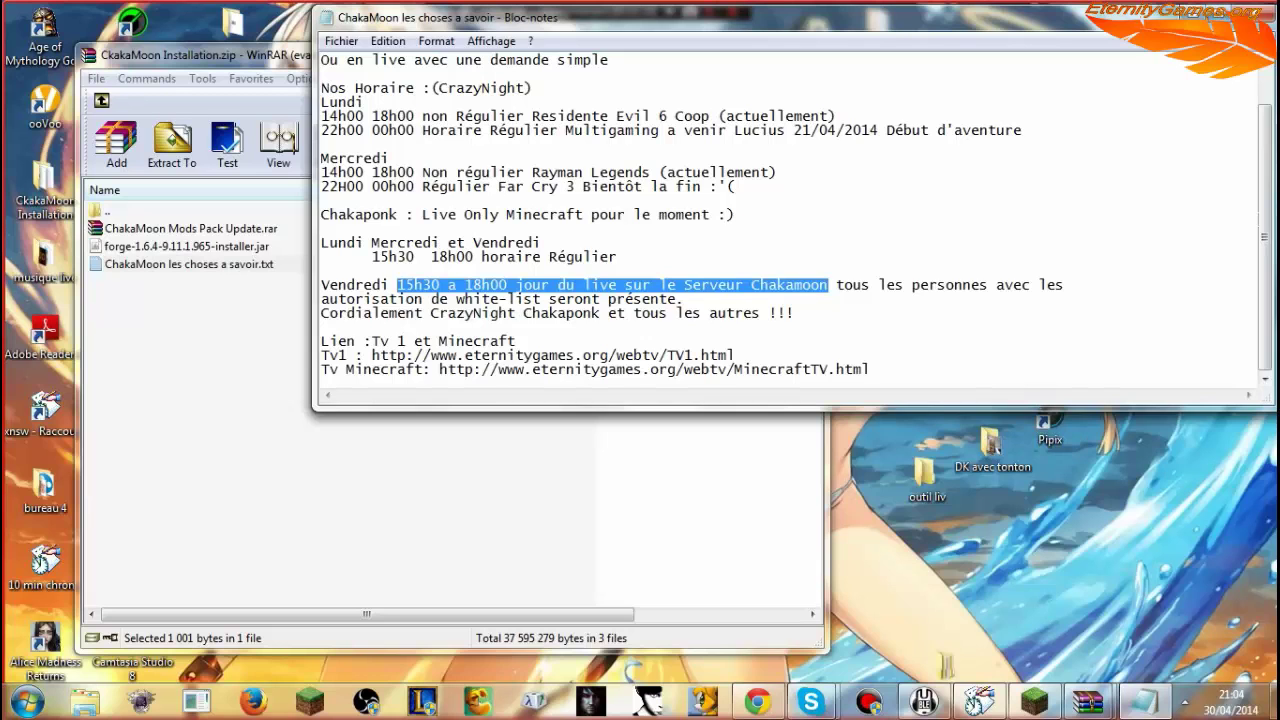
{"action": "left_click_drag", "start_coordinate": [1264, 229], "coordinate": [1270, 104]}
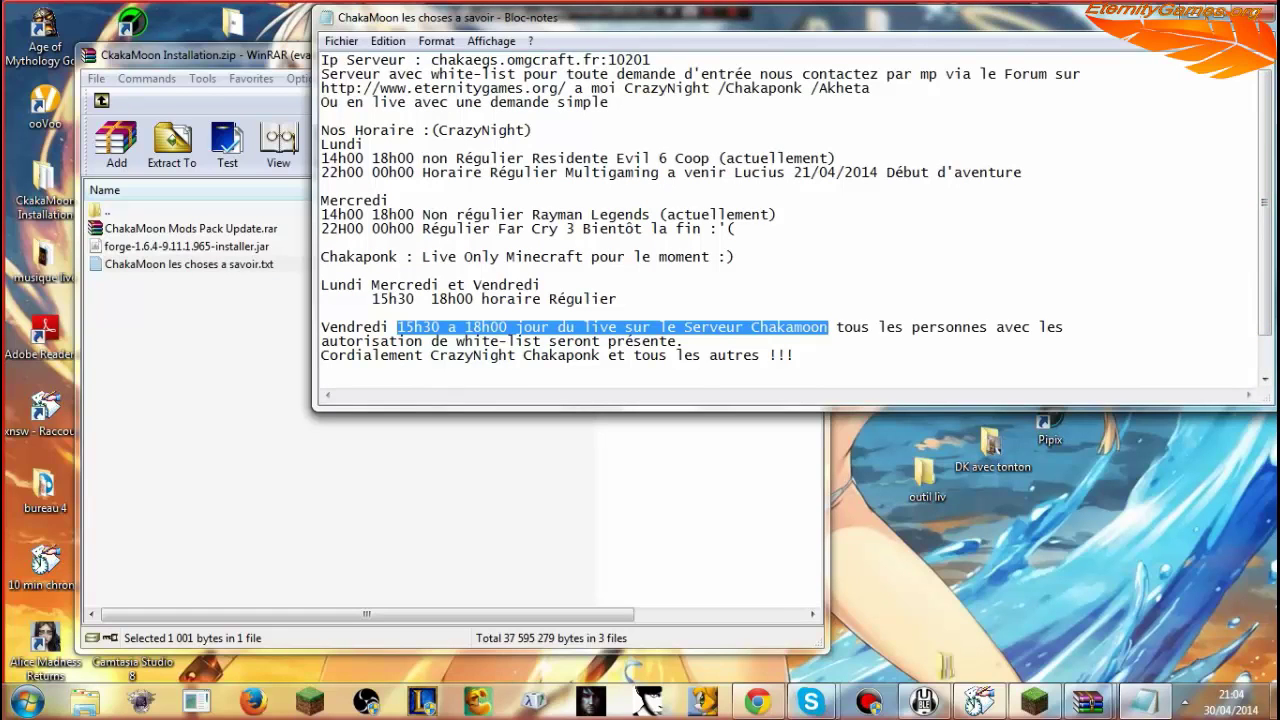
{"action": "left_click", "coordinate": [210, 346]}
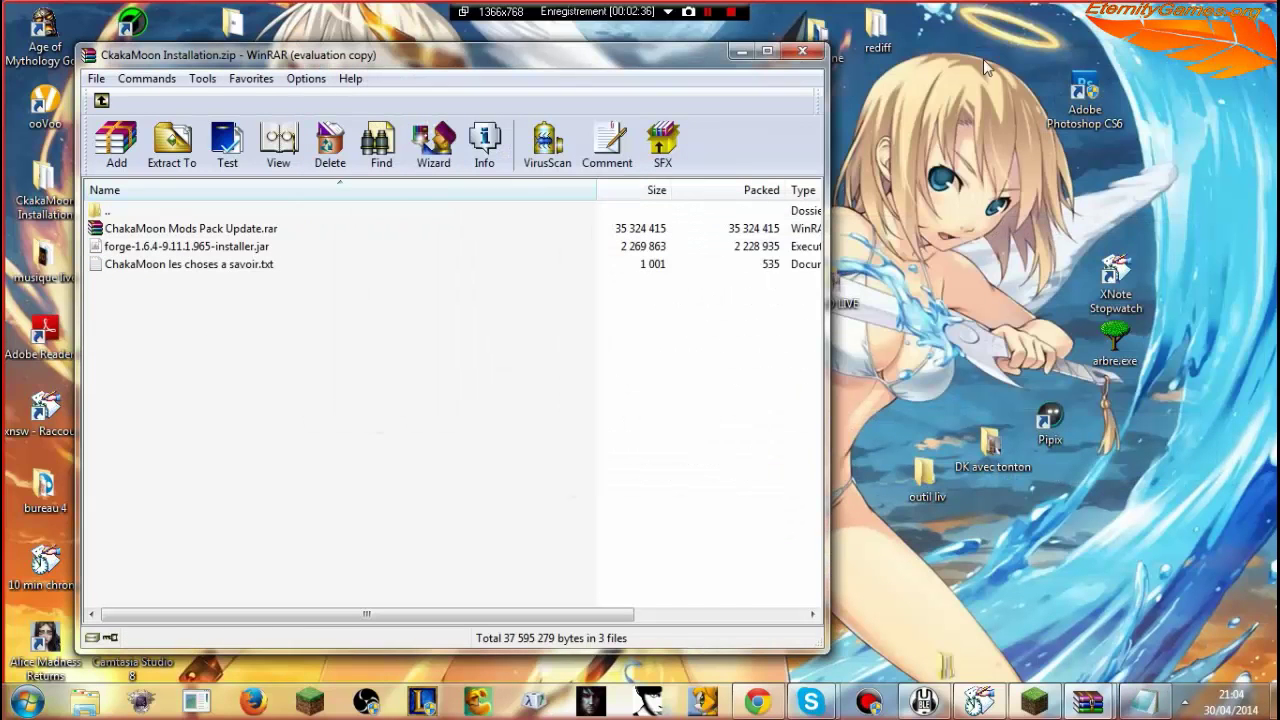
Step: Move the archive window aside, switch to the Minecraft Launcher and select the Forge 1.6.4 profile
{"action": "left_click_drag", "start_coordinate": [553, 60], "coordinate": [810, 76]}
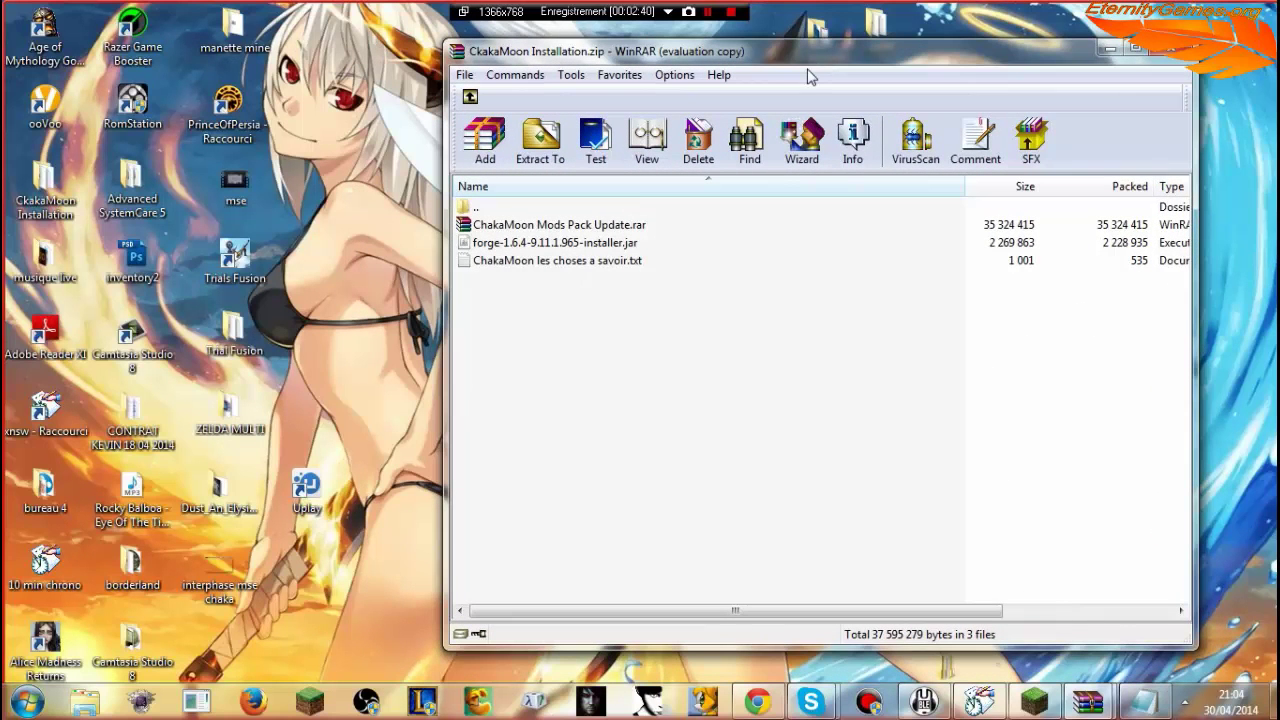
{"action": "left_click", "coordinate": [1034, 702]}
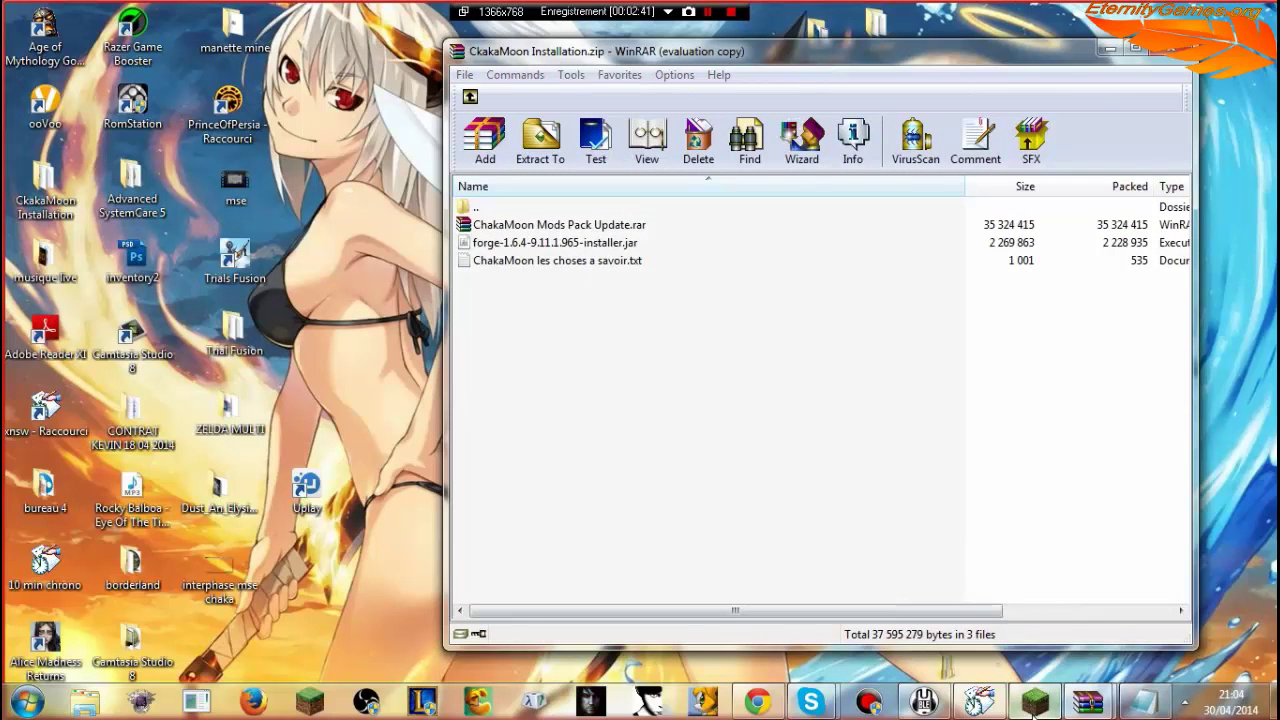
{"action": "left_click_drag", "start_coordinate": [585, 111], "coordinate": [518, 92]}
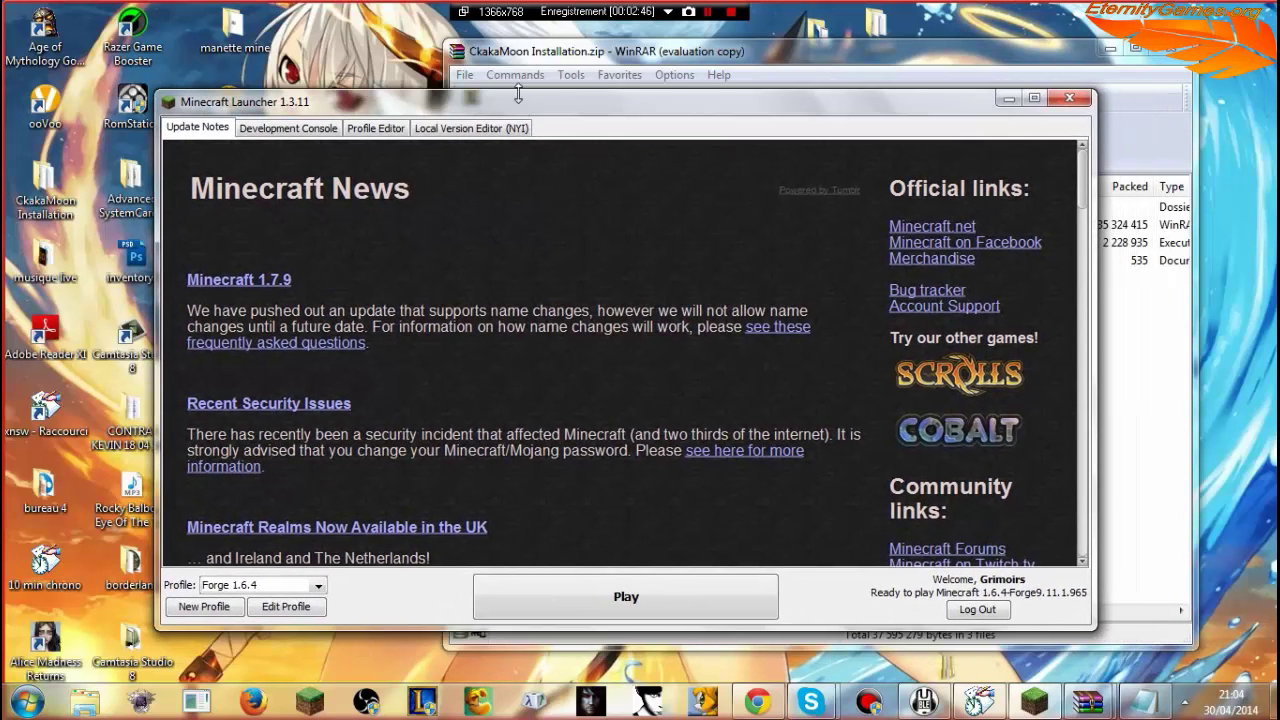
{"action": "left_click", "coordinate": [288, 606]}
{"action": "left_click", "coordinate": [312, 588]}
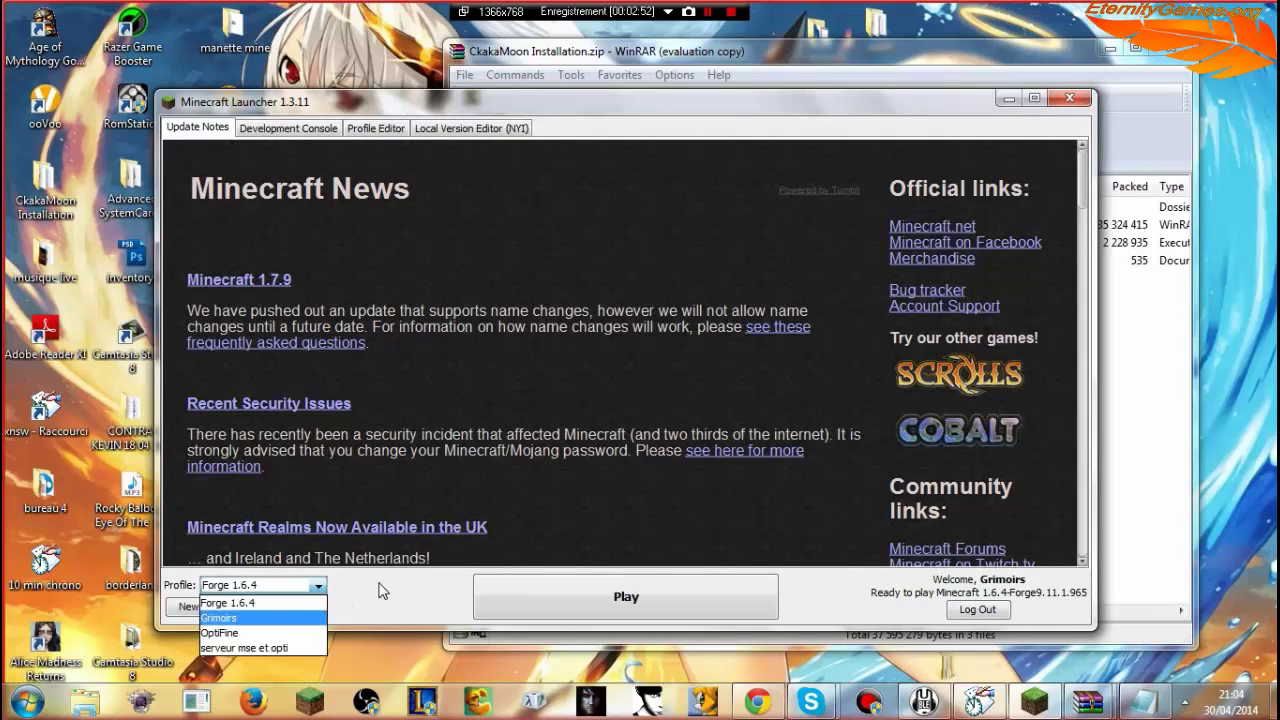
{"action": "left_click", "coordinate": [228, 603]}
Step: Create a new launcher profile based on Forge 1.6.4 and name it chakamoon
{"action": "left_click", "coordinate": [206, 607]}
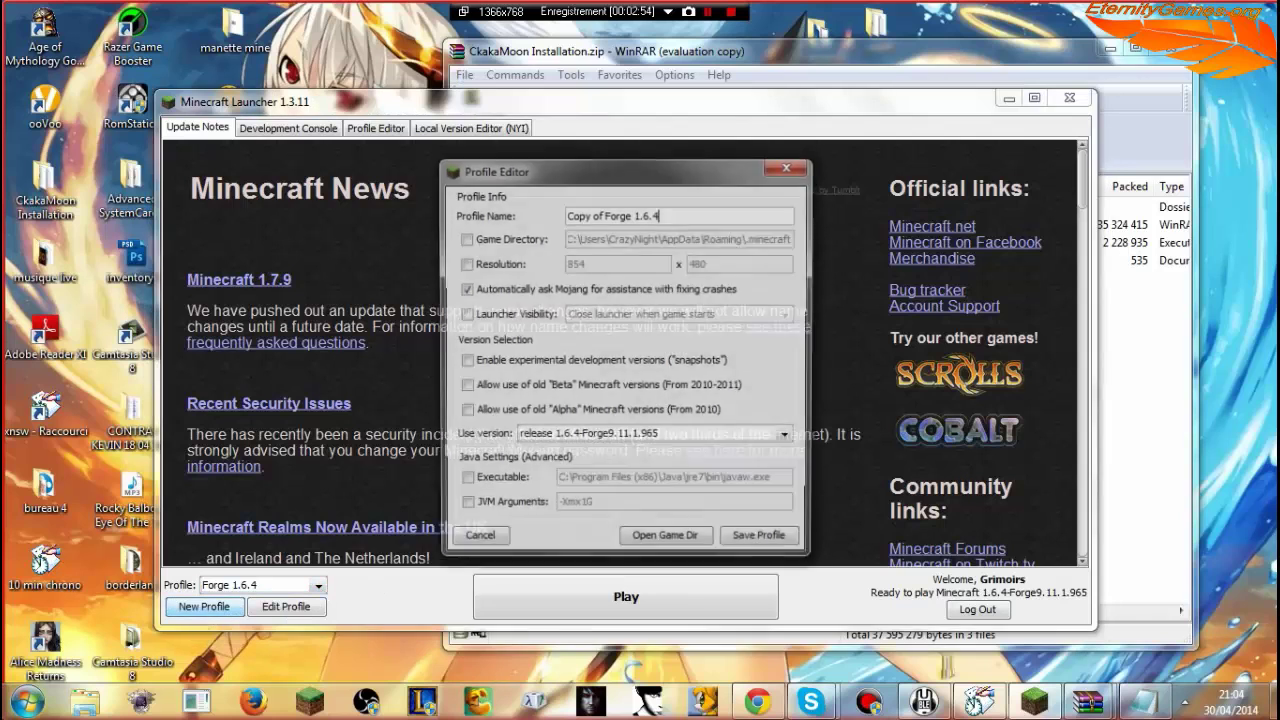
{"action": "left_click_drag", "start_coordinate": [660, 214], "coordinate": [566, 214]}
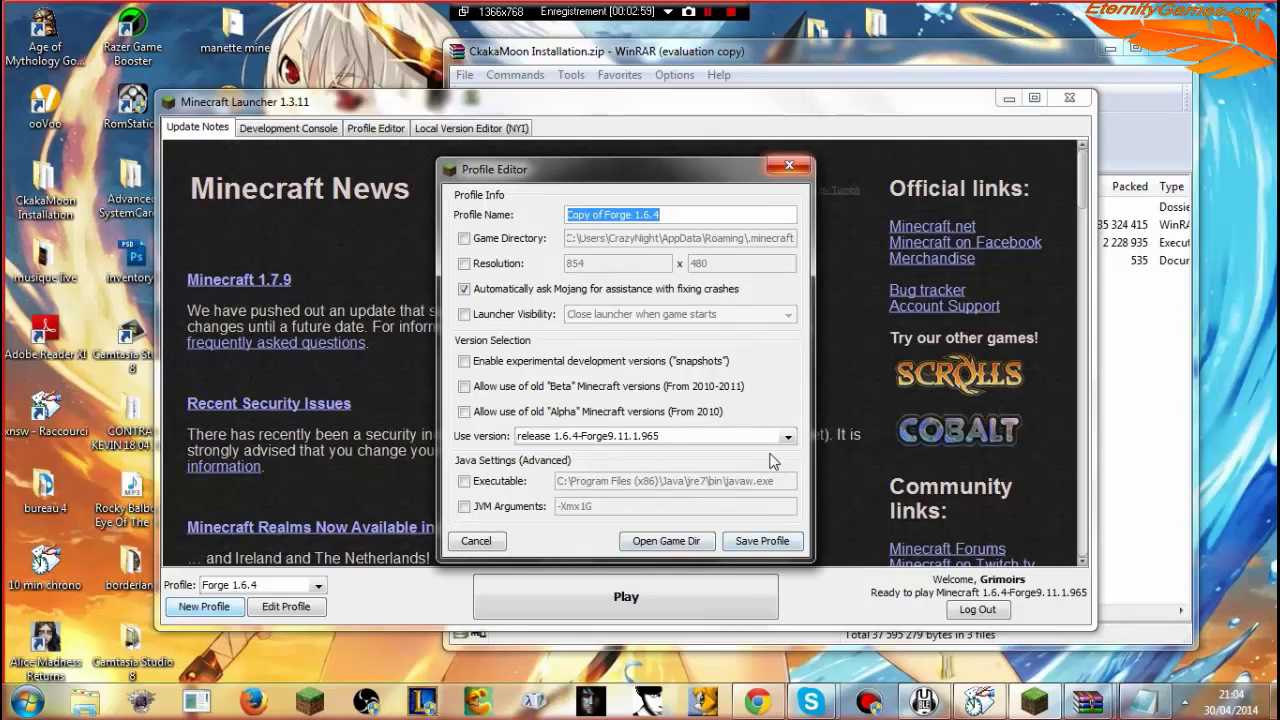
{"action": "type", "text": "chakamon"}
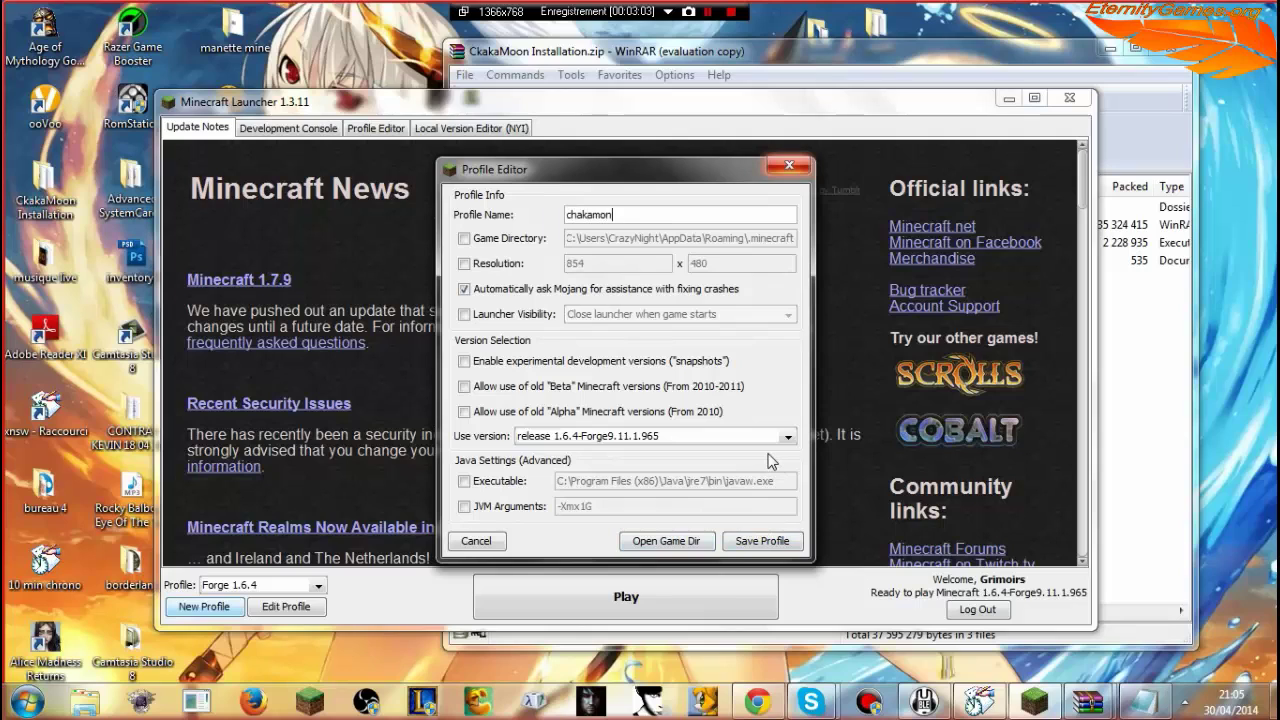
{"action": "type", "text": "ooo"}
Step: Look through the available game versions, choose release 1.6.4-Forge9.11.1.965 for the chakamoon profile and save it
{"action": "left_click", "coordinate": [733, 439]}
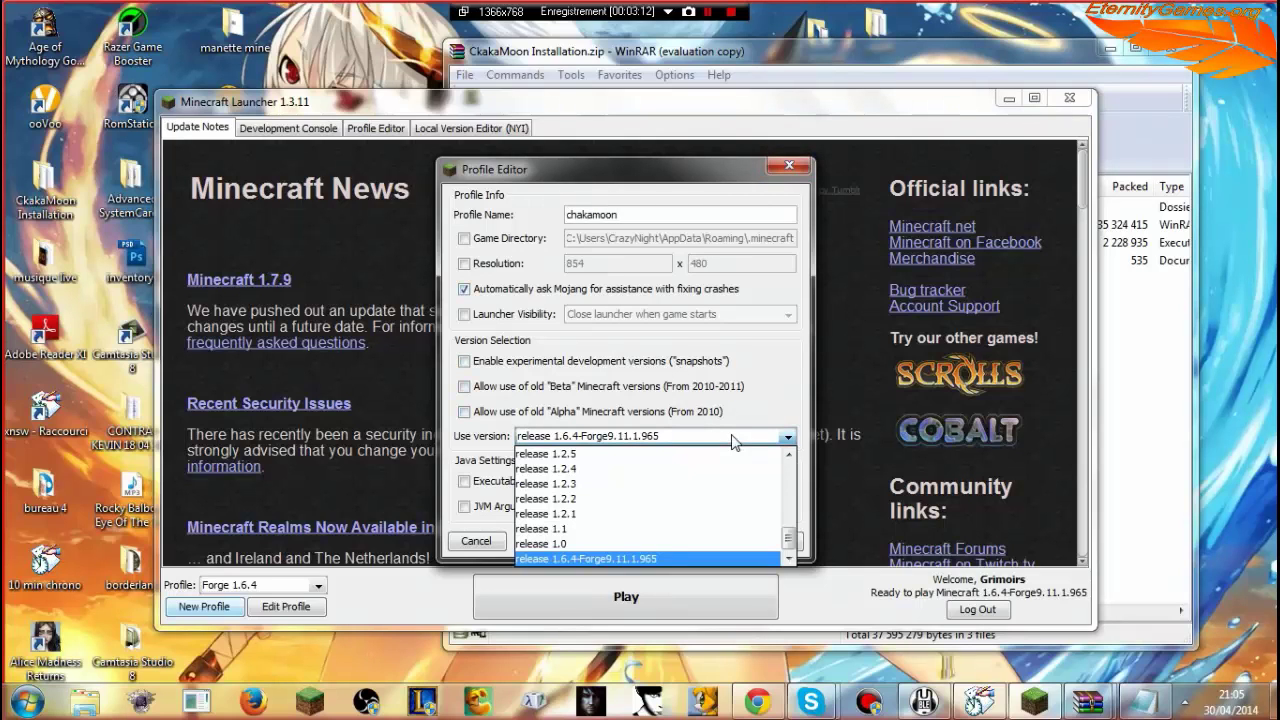
{"action": "left_click_drag", "start_coordinate": [787, 551], "coordinate": [799, 510]}
{"action": "key", "text": "Up"}
{"action": "key", "text": "Up"}
{"action": "key", "text": "Up"}
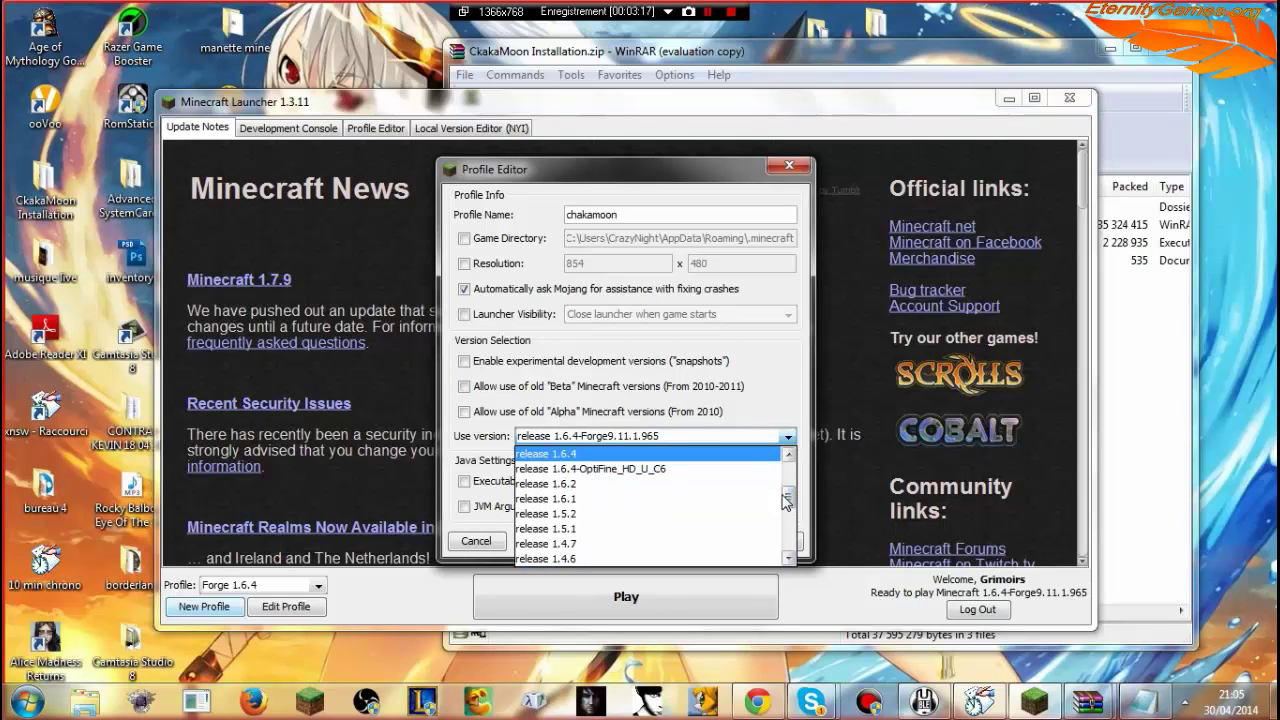
{"action": "left_click_drag", "start_coordinate": [789, 502], "coordinate": [790, 538]}
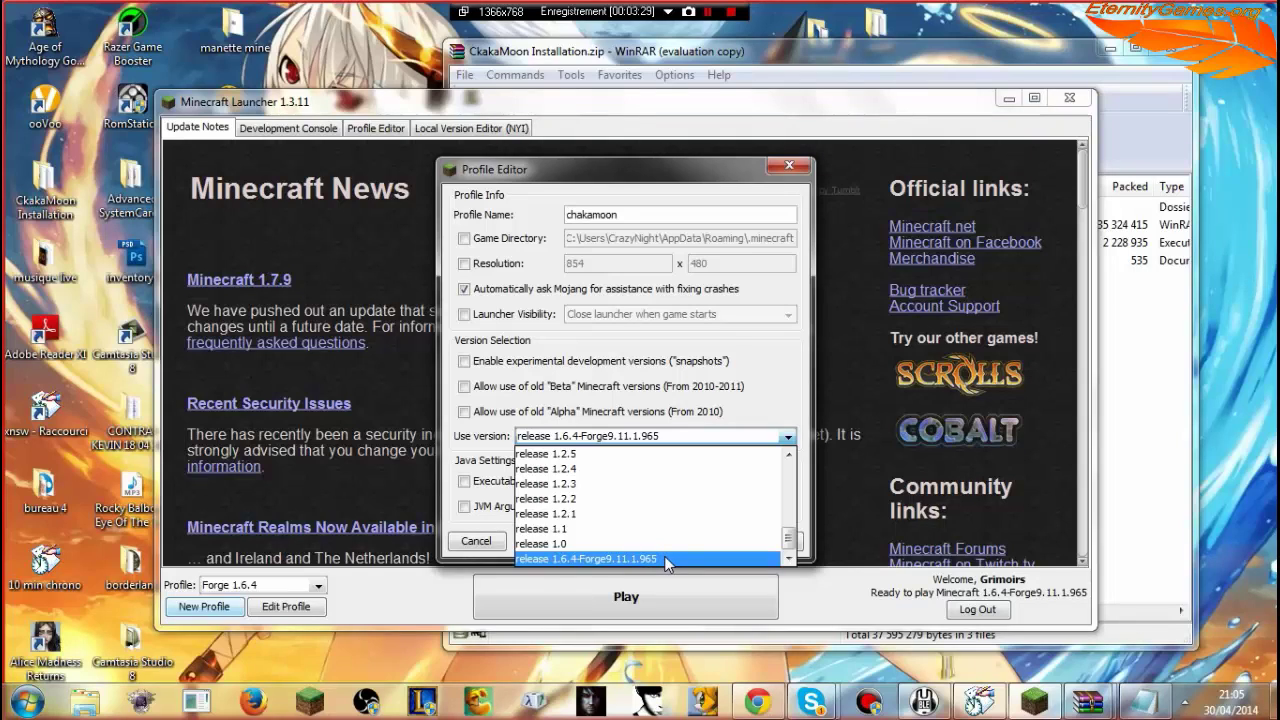
{"action": "left_click", "coordinate": [667, 559]}
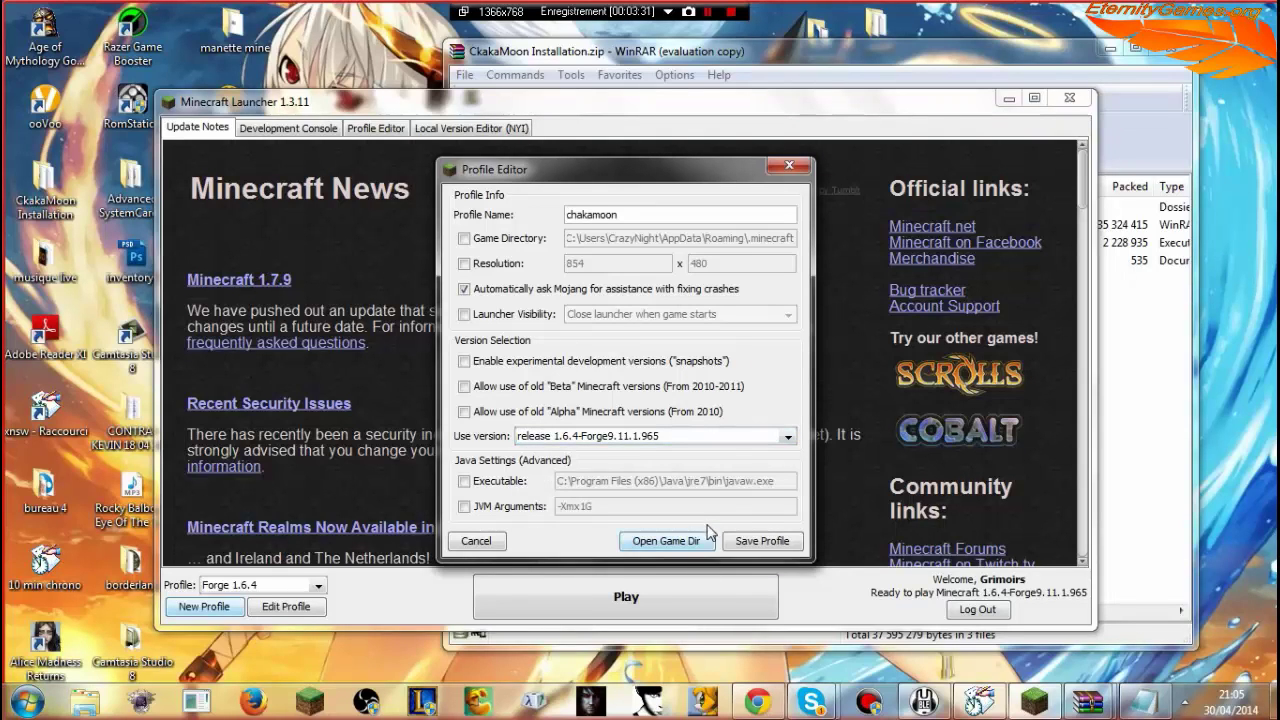
{"action": "left_click", "coordinate": [762, 541]}
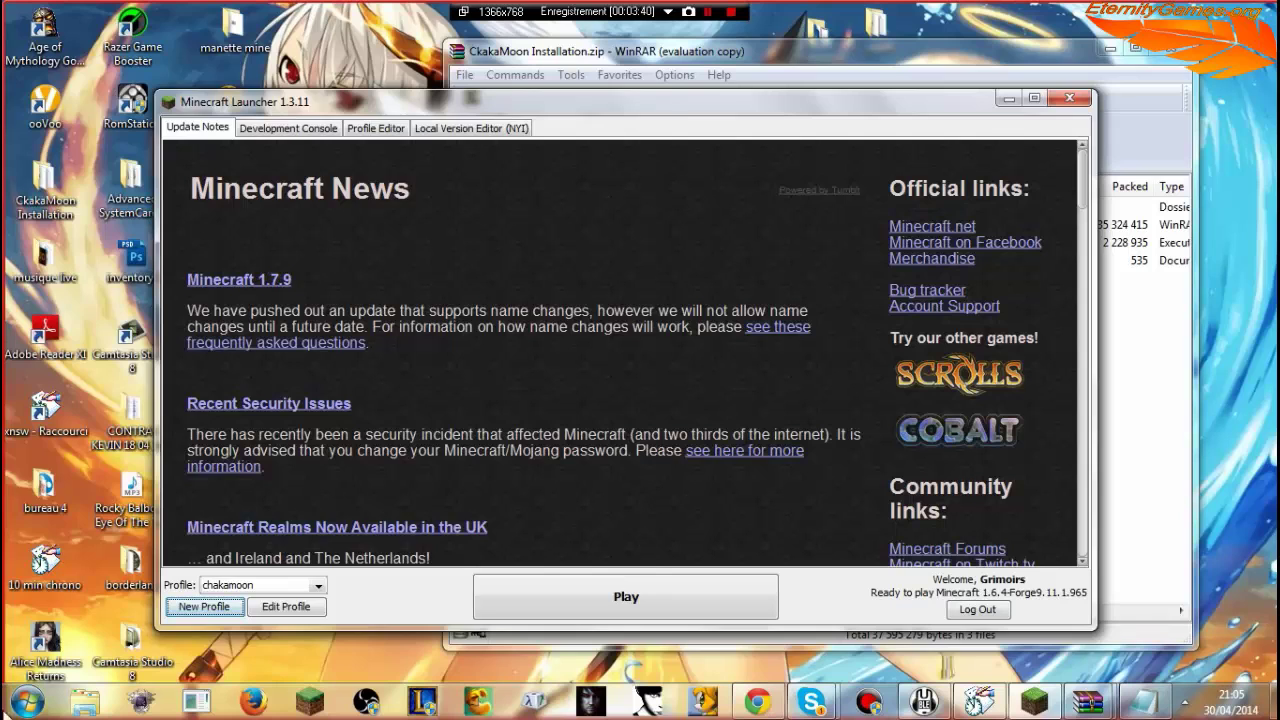
Step: Open the %appdata% folder through the system search and go into its .minecraft folder
{"action": "left_click", "coordinate": [8, 704]}
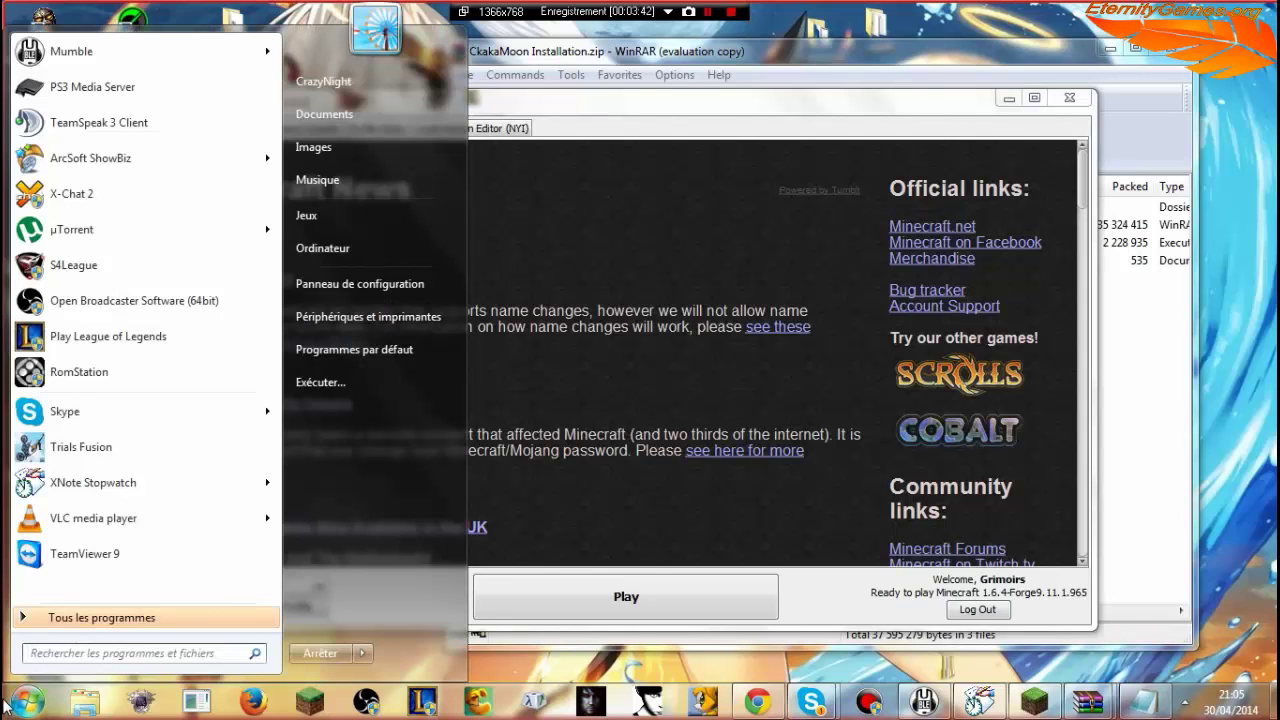
{"action": "type", "text": "M"}
{"action": "key", "text": "BackSpace"}
{"action": "type", "text": "%a"}
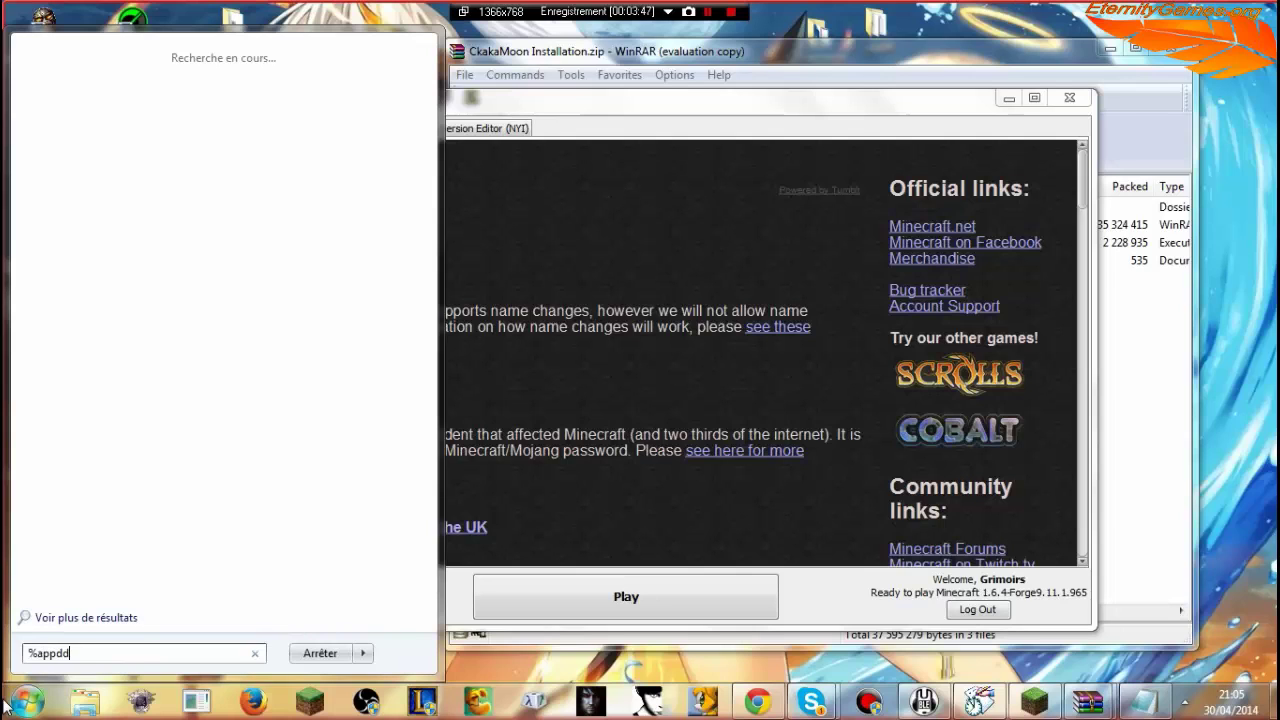
{"action": "type", "text": "ppdata%"}
{"action": "key", "text": "Return"}
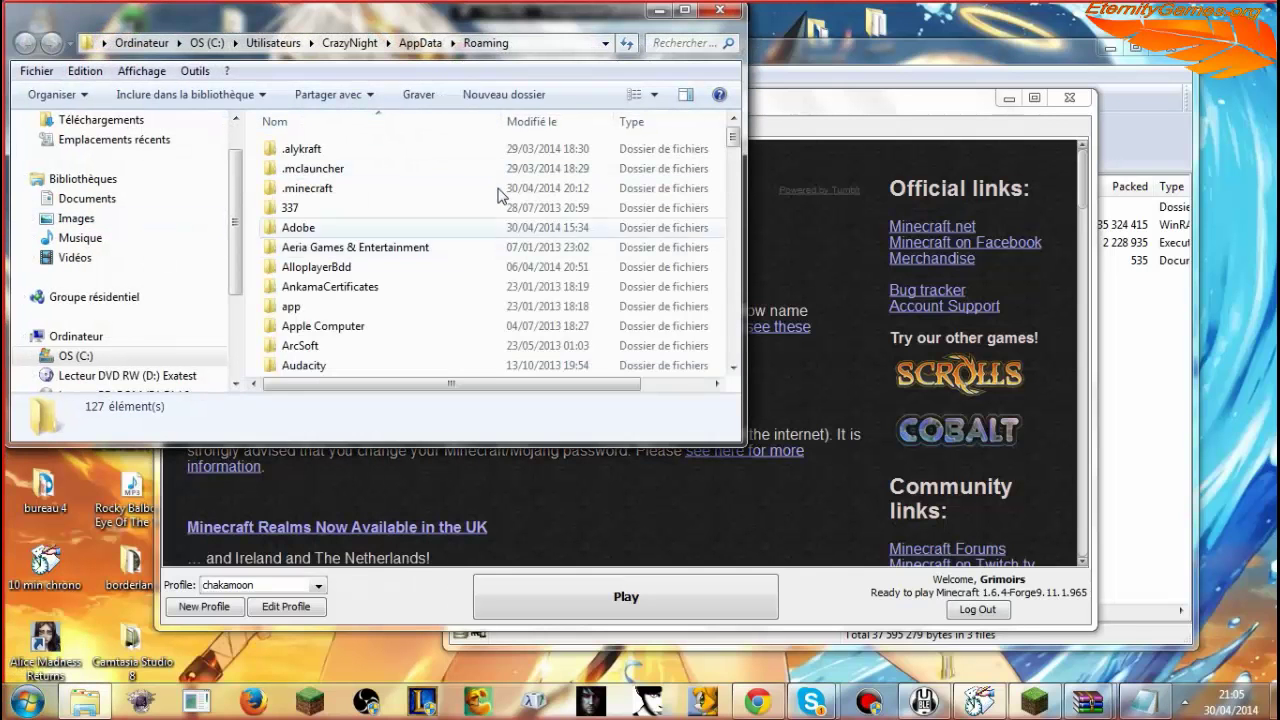
{"action": "double_click", "coordinate": [345, 190]}
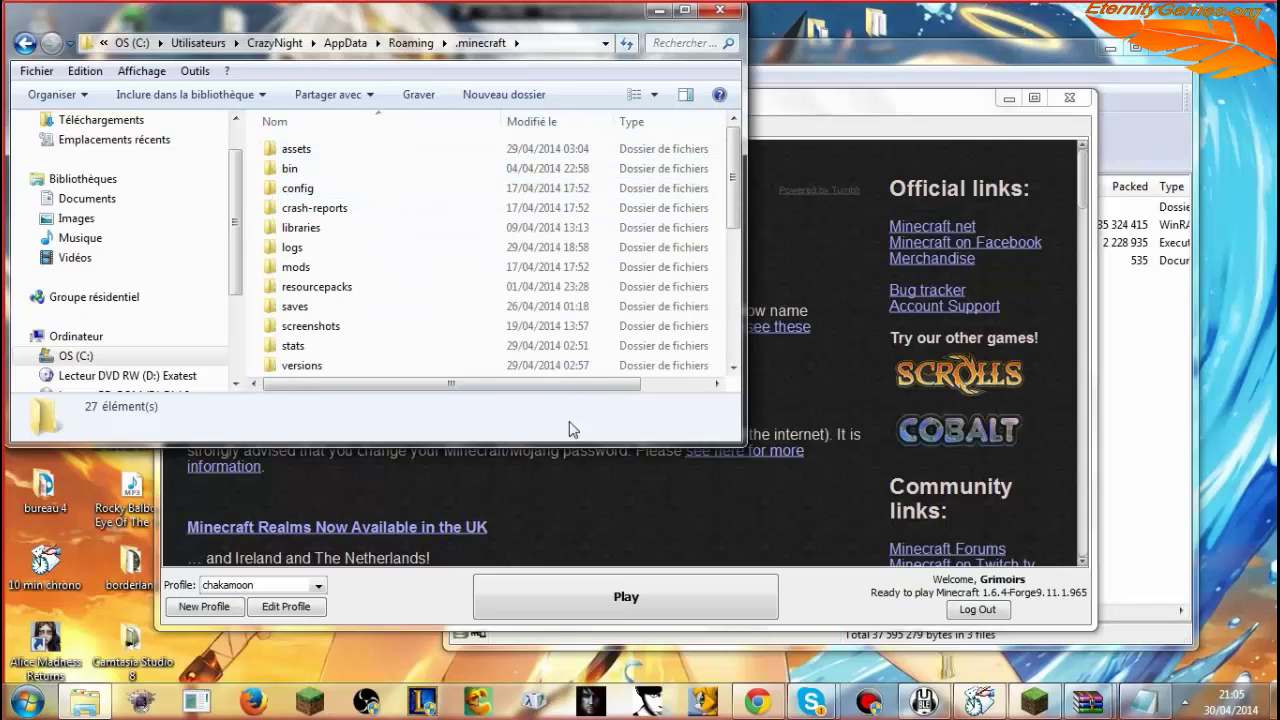
Step: Make the .minecraft folder window taller and open its mods folder
{"action": "left_click_drag", "start_coordinate": [568, 441], "coordinate": [568, 600]}
{"action": "left_click", "coordinate": [317, 269]}
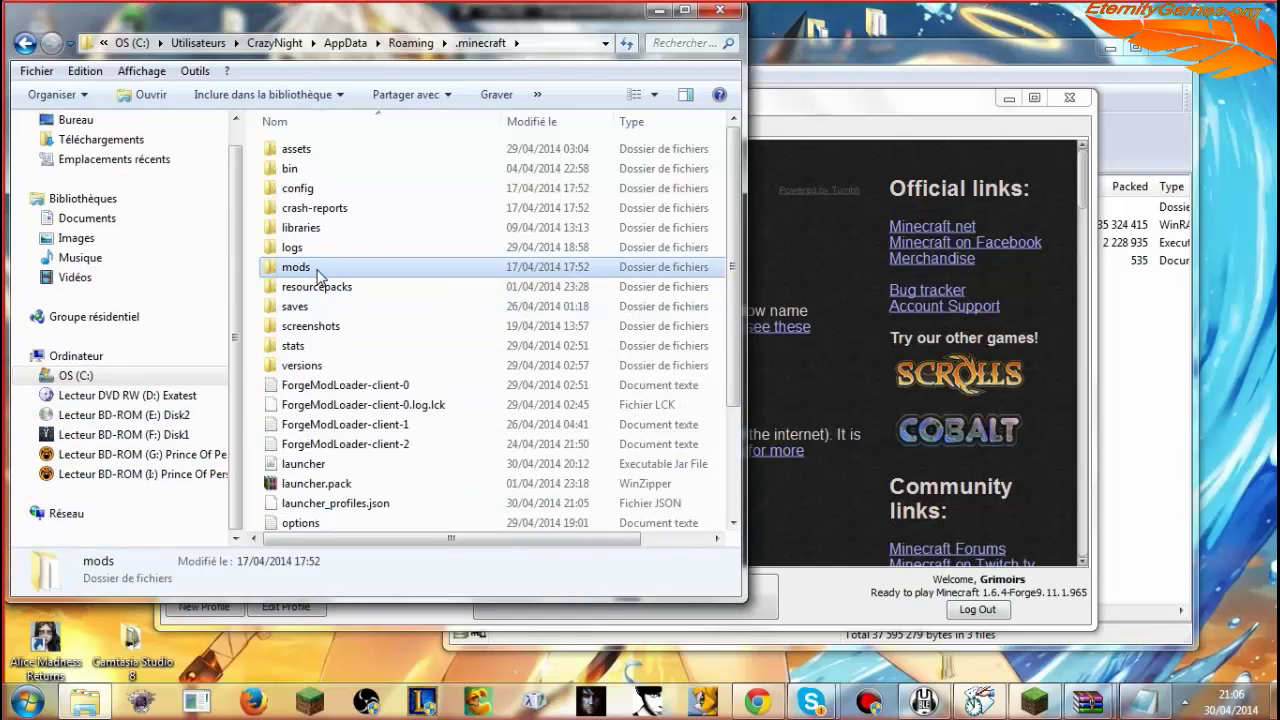
{"action": "double_click", "coordinate": [317, 269]}
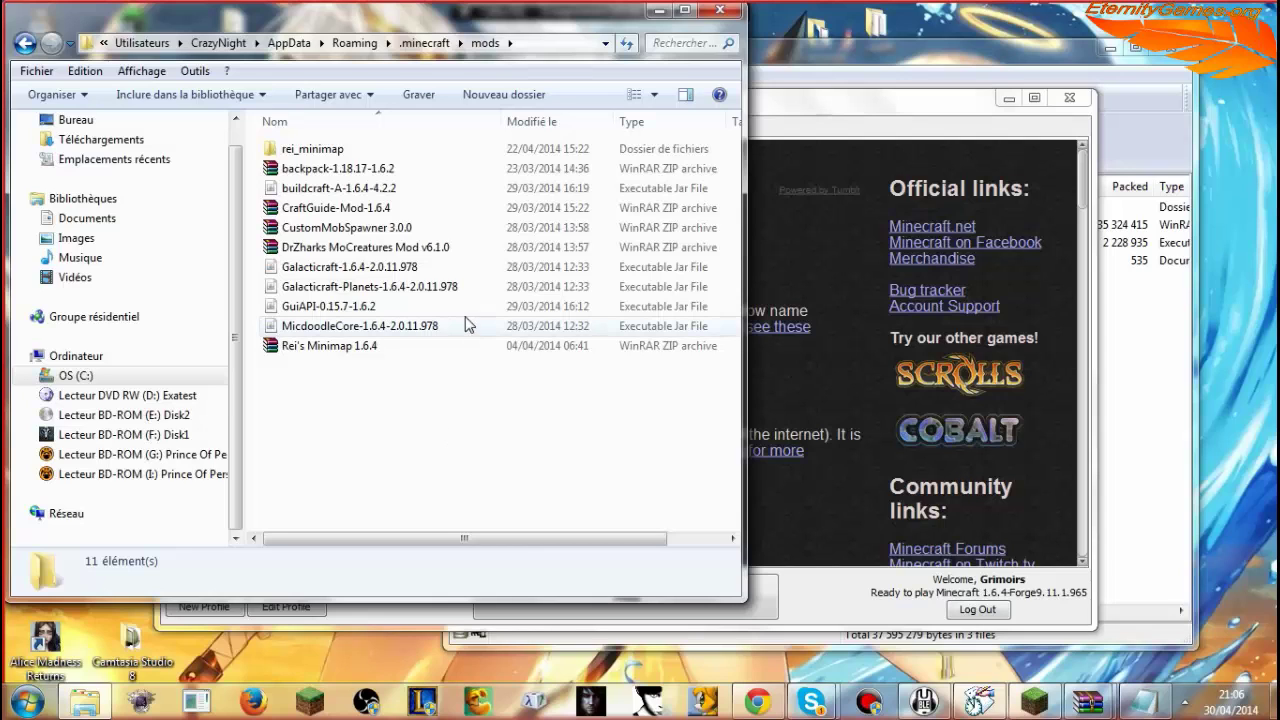
{"action": "left_click_drag", "start_coordinate": [330, 428], "coordinate": [346, 537]}
{"action": "left_click", "coordinate": [416, 347]}
{"action": "left_click", "coordinate": [408, 391]}
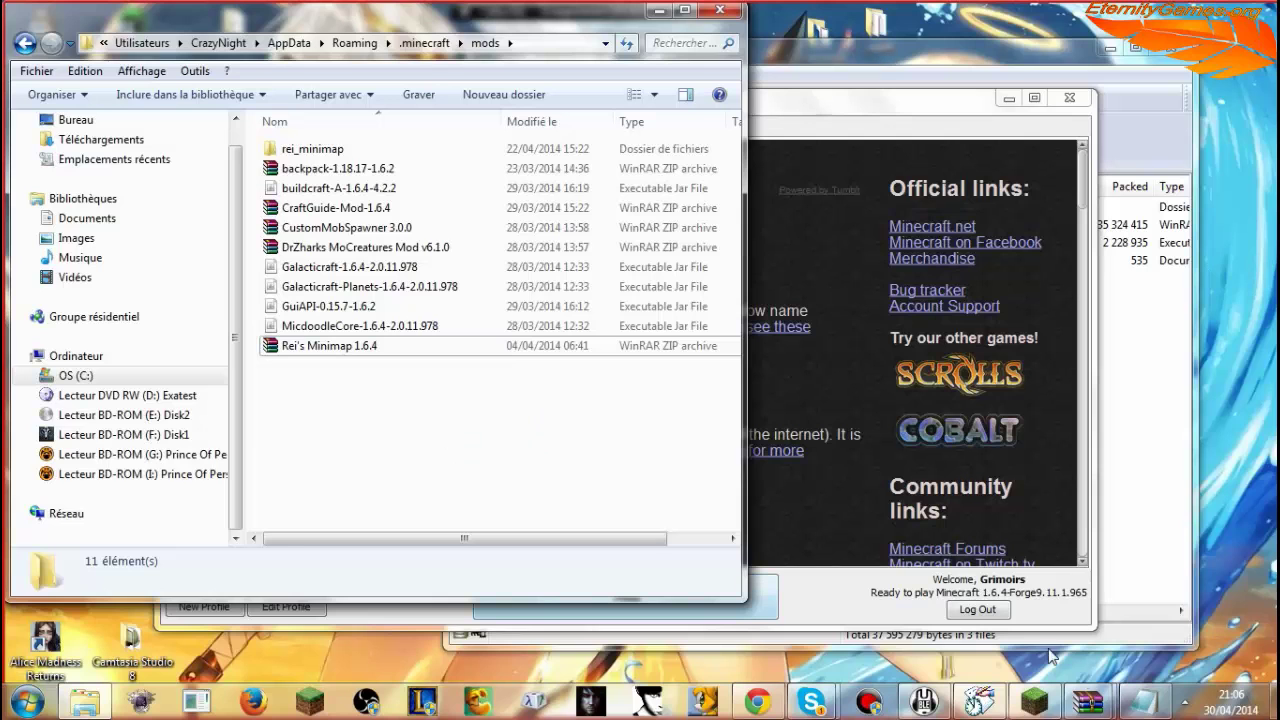
Step: Bring up the ChakaMoon Mods Pack Update.rar archive and place its window beside the mods folder
{"action": "mouse_move", "coordinate": [1088, 700]}
{"action": "left_click", "coordinate": [1137, 632]}
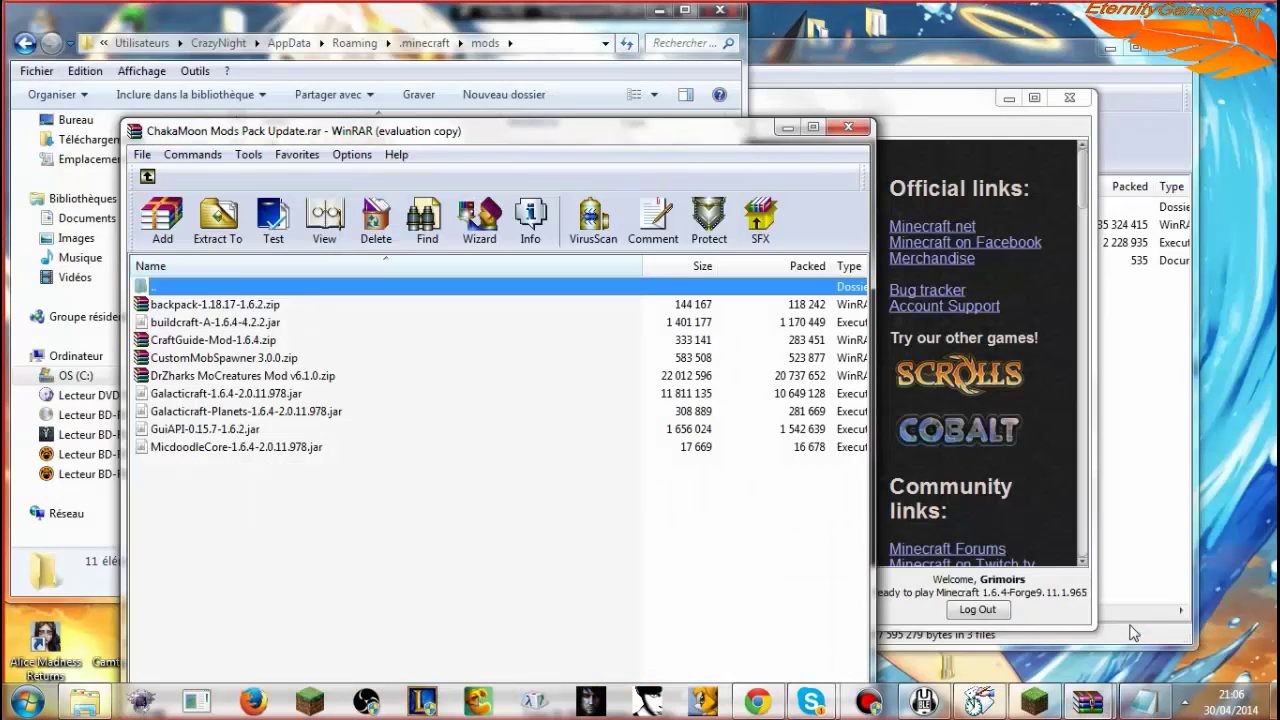
{"action": "mouse_move", "coordinate": [576, 149]}
{"action": "left_mouse_down"}
{"action": "mouse_move", "coordinate": [855, 132]}
{"action": "mouse_move", "coordinate": [1000, 39]}
{"action": "mouse_move", "coordinate": [1012, 128]}
{"action": "mouse_move", "coordinate": [958, 112]}
{"action": "left_mouse_up"}
{"action": "mouse_move", "coordinate": [663, 512]}
{"action": "left_mouse_down"}
{"action": "mouse_move", "coordinate": [849, 266]}
{"action": "mouse_move", "coordinate": [841, 285]}
{"action": "mouse_move", "coordinate": [290, 254]}
{"action": "mouse_move", "coordinate": [305, 170]}
{"action": "left_mouse_up"}
Step: Look at the backpack-1.18.17-1.6.2 and buildcraft-A-1.6.4-4.2.2 mods and widen the folder window to show the file sizes
{"action": "left_click", "coordinate": [324, 189]}
{"action": "left_click", "coordinate": [330, 170]}
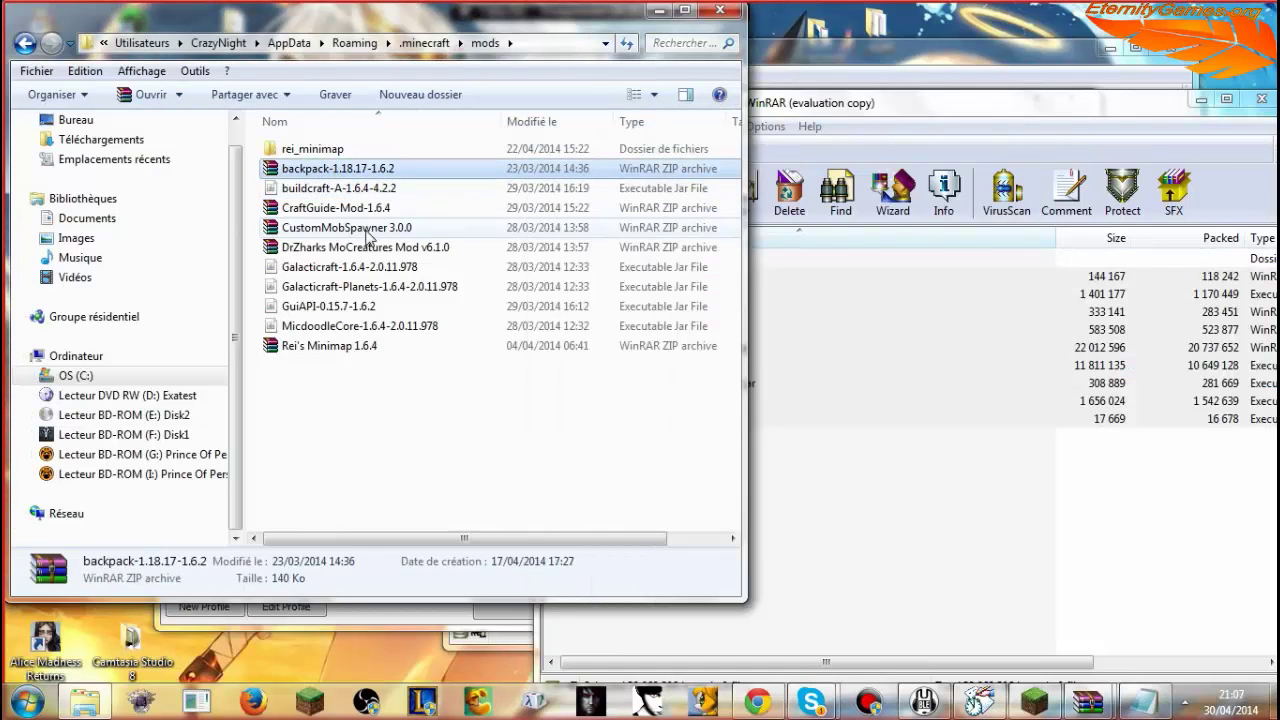
{"action": "left_click", "coordinate": [335, 189]}
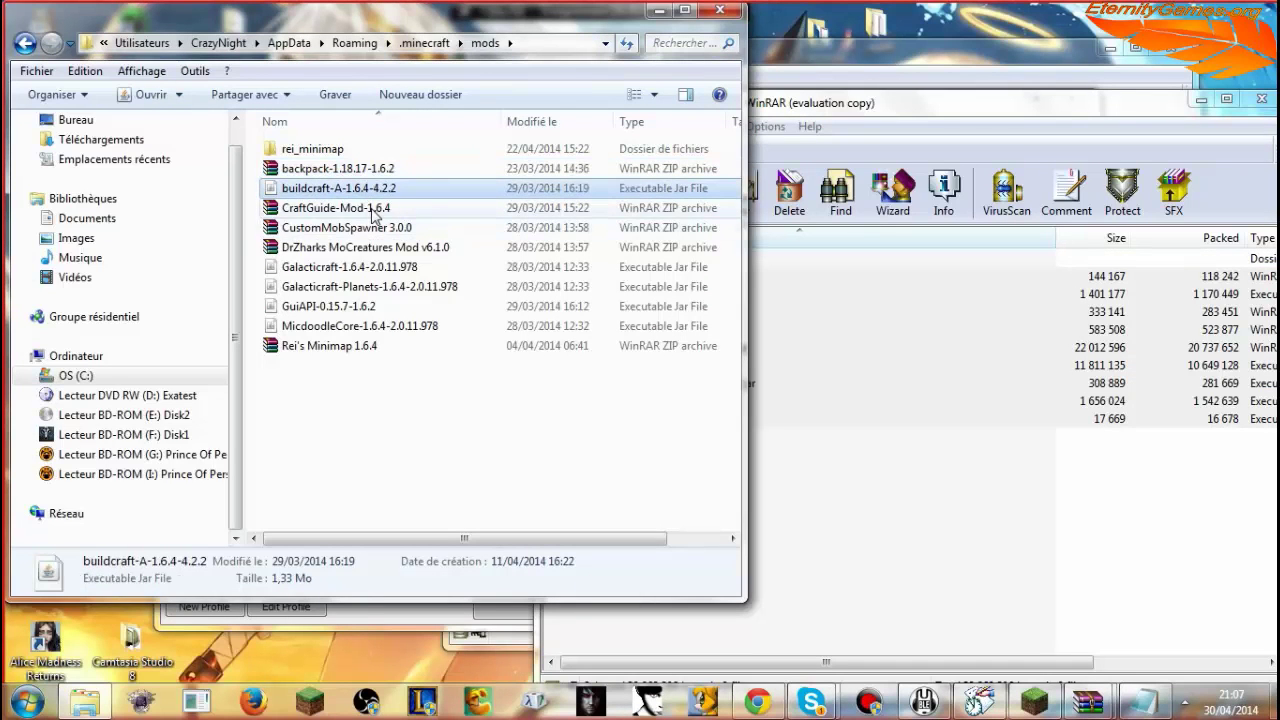
{"action": "left_click", "coordinate": [363, 171]}
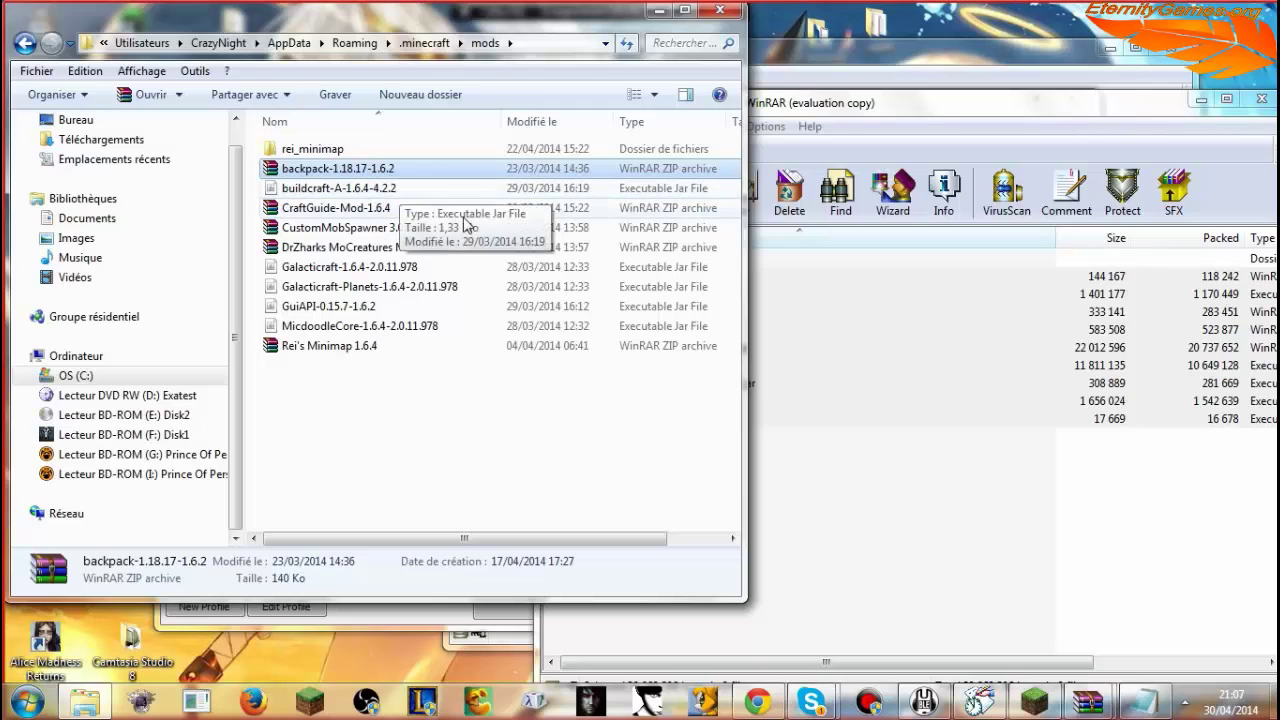
{"action": "left_click", "coordinate": [428, 195]}
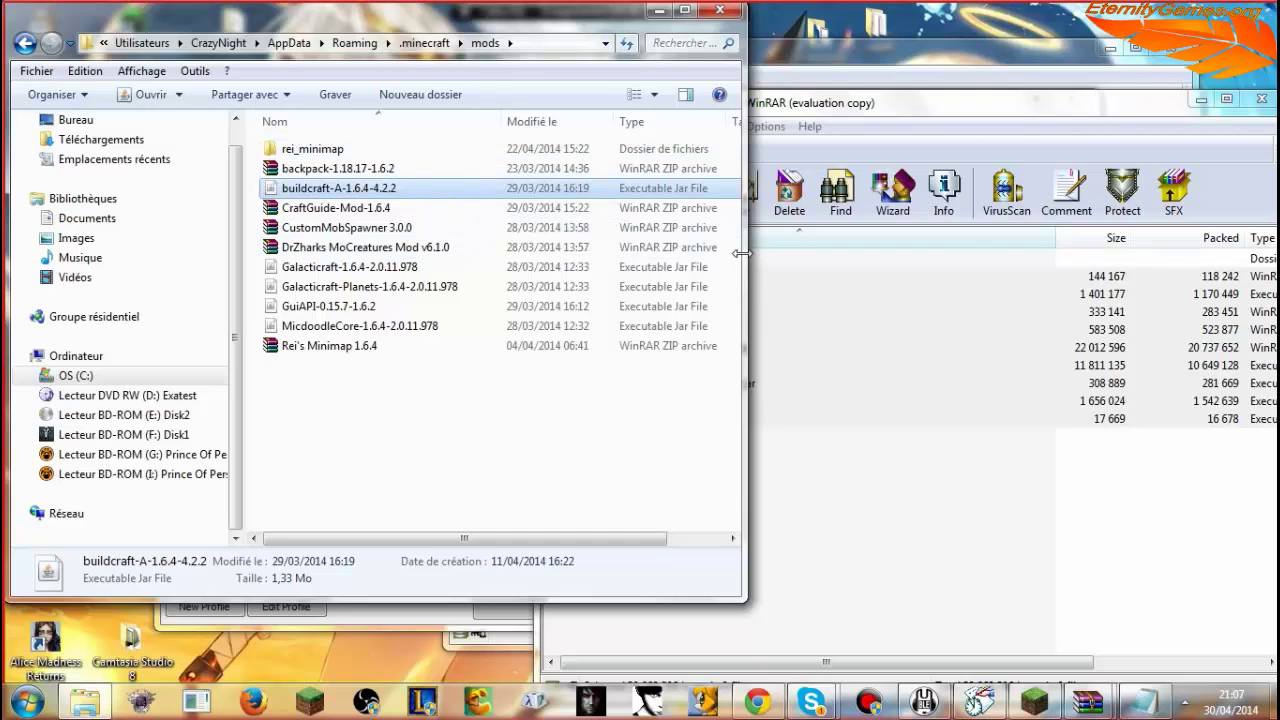
{"action": "left_click_drag", "start_coordinate": [741, 253], "coordinate": [845, 274]}
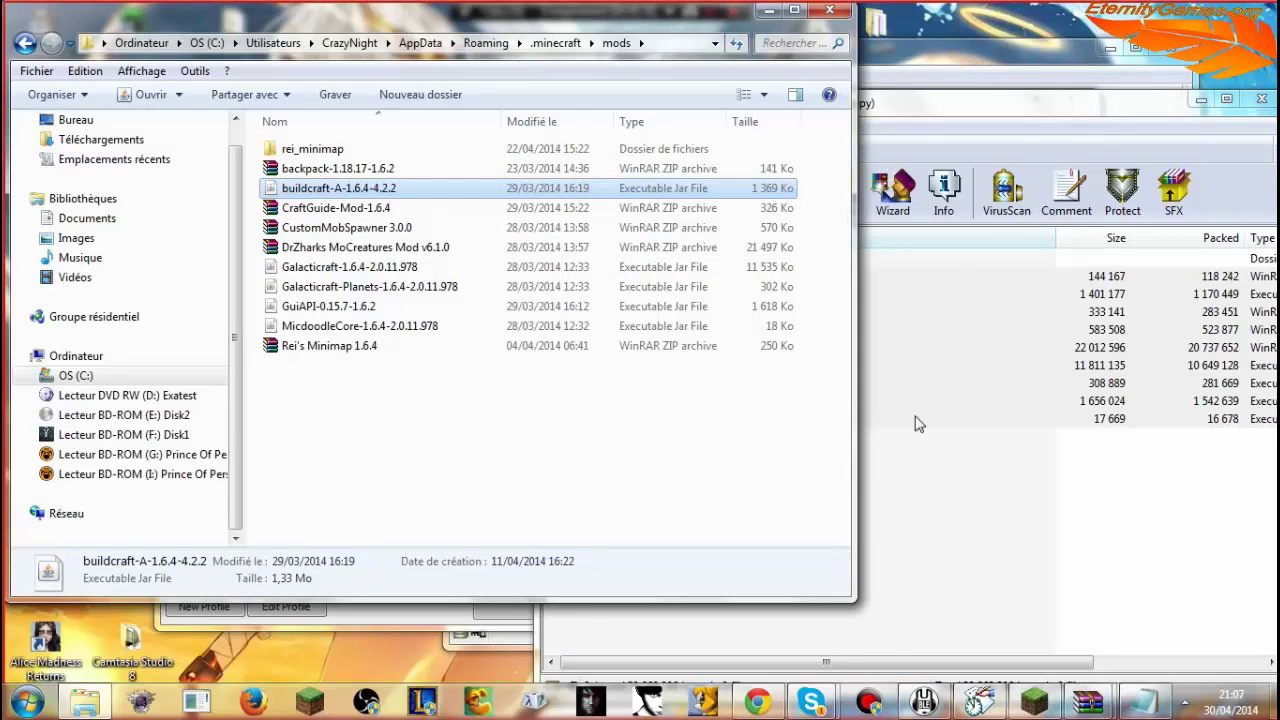
{"action": "left_click", "coordinate": [1185, 701]}
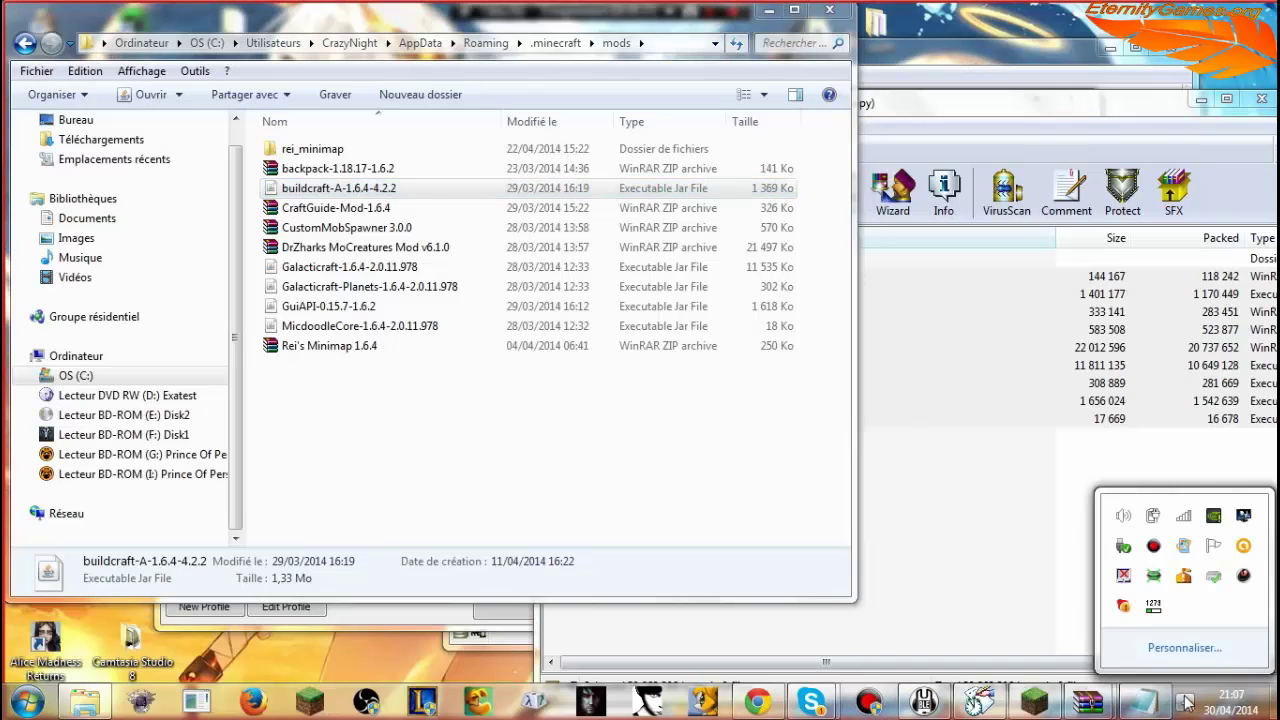
{"action": "left_click", "coordinate": [1158, 553]}
{"action": "left_click_drag", "start_coordinate": [568, 192], "coordinate": [1129, 278]}
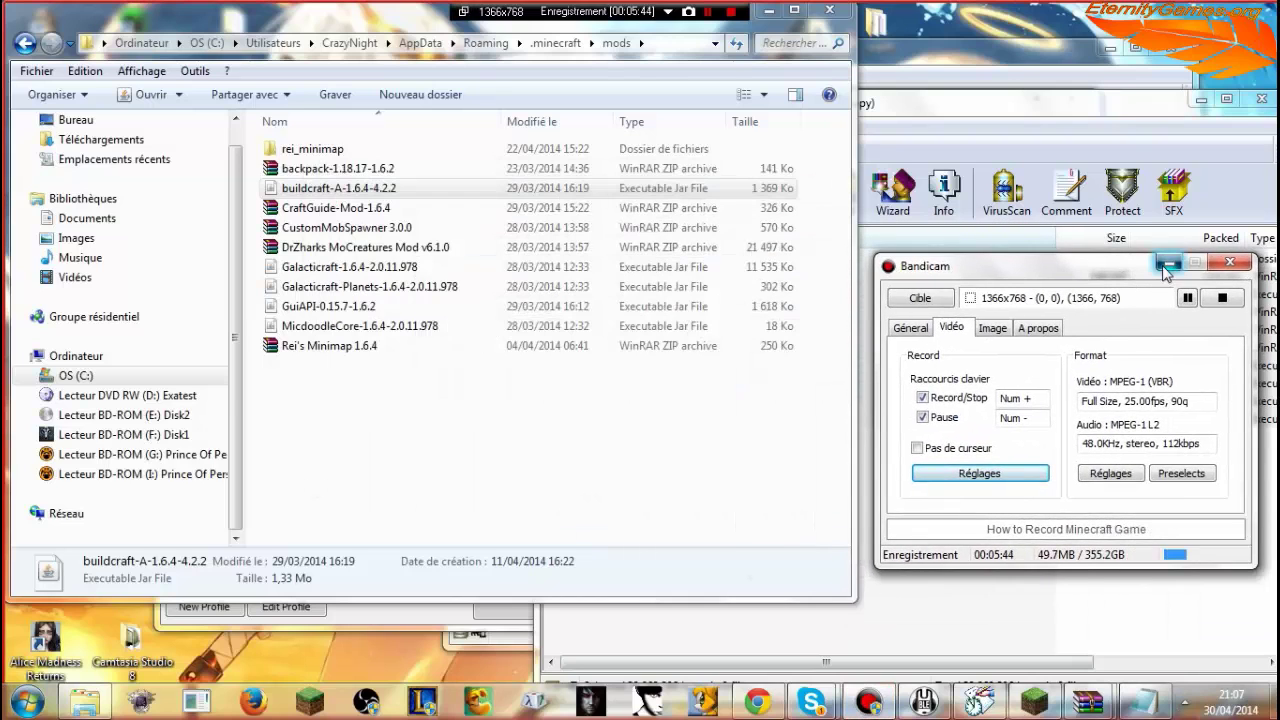
{"action": "left_click", "coordinate": [1166, 264]}
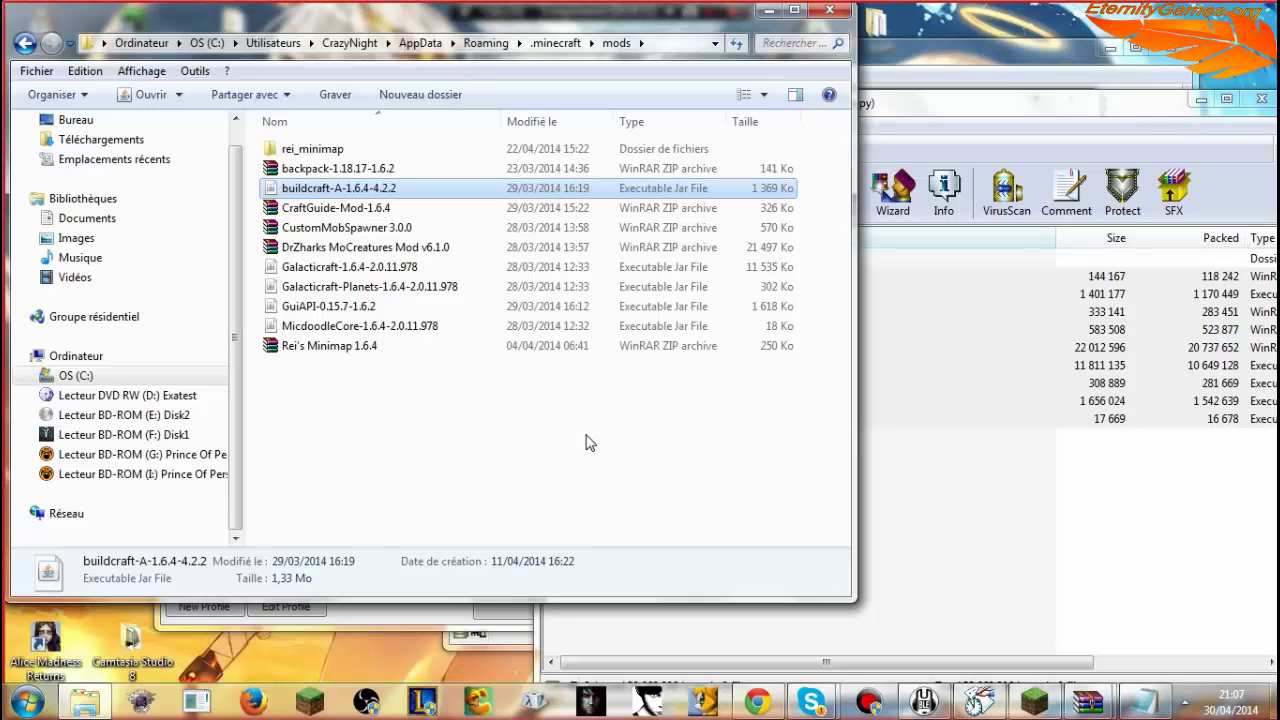
Step: Look at the CraftGuide-Mod-1.6.4 file, and select CustomMobSpawner 3.0.0 and DrZharks MoCreatures Mod v6.1.0 together
{"action": "left_click", "coordinate": [362, 208]}
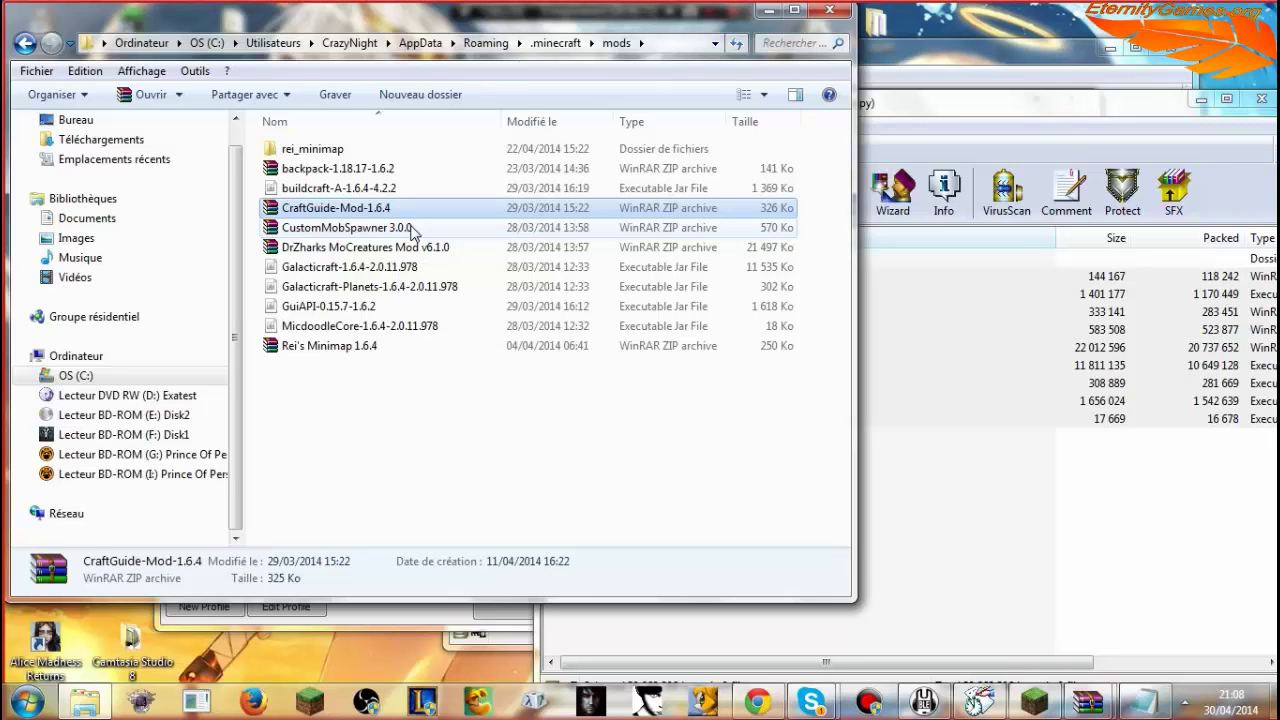
{"action": "left_click", "coordinate": [411, 230]}
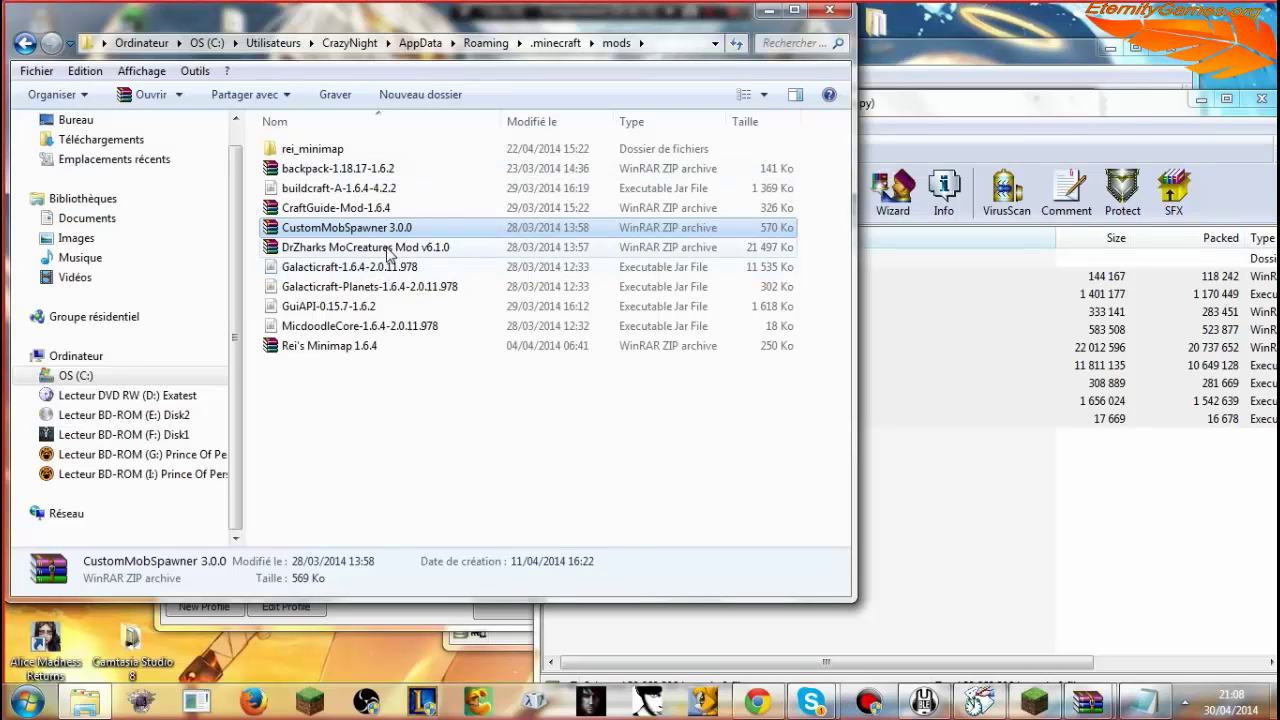
{"action": "left_click", "coordinate": [432, 242]}
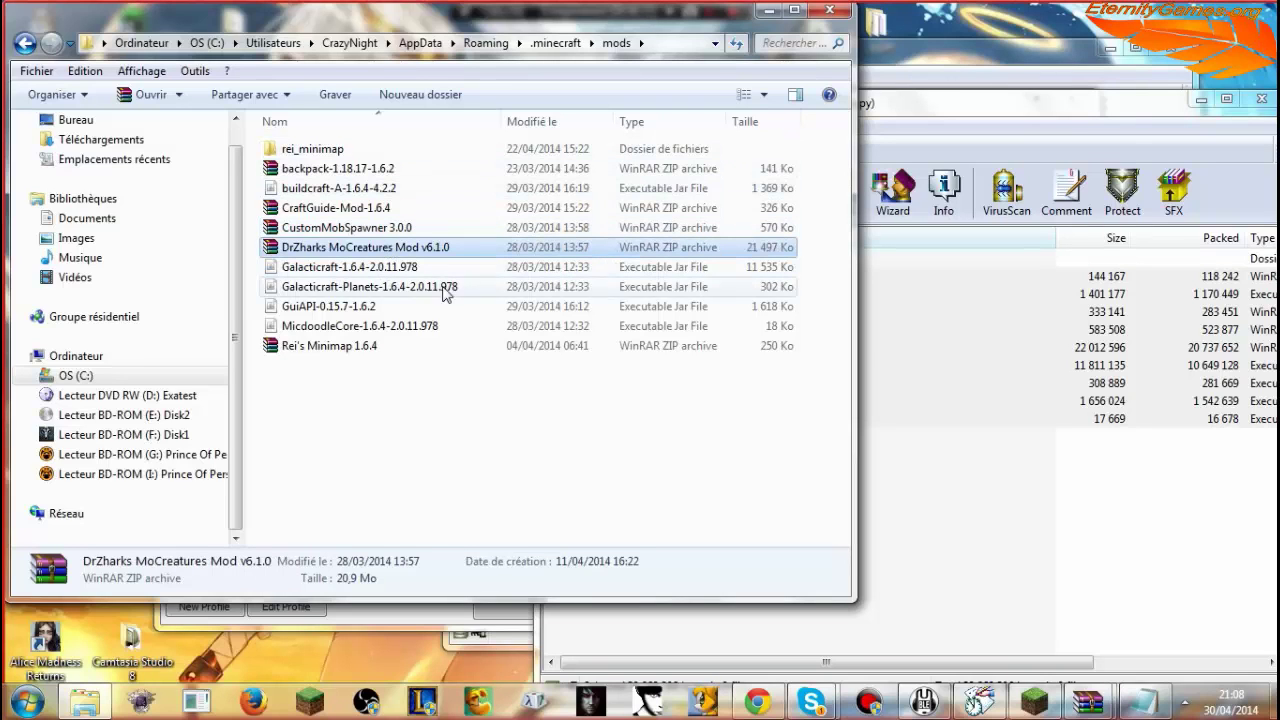
{"action": "left_click", "coordinate": [386, 242]}
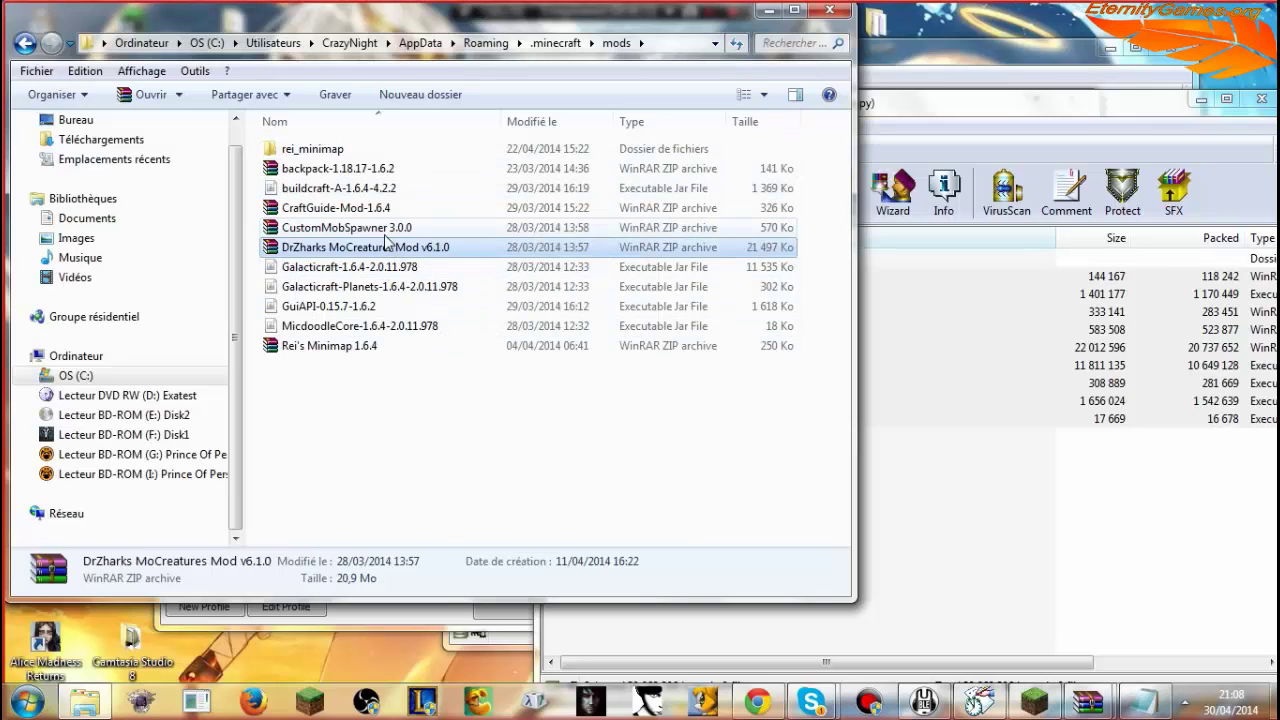
{"action": "left_click", "coordinate": [253, 253]}
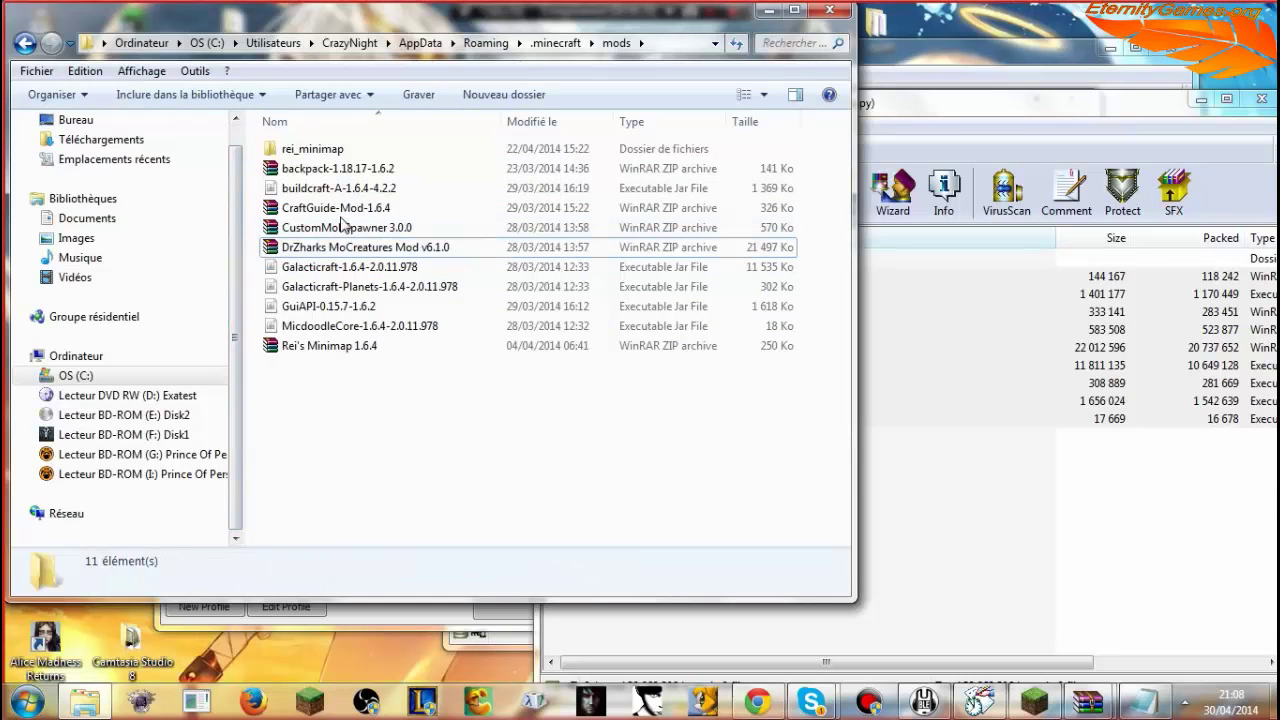
{"action": "left_click", "coordinate": [265, 250]}
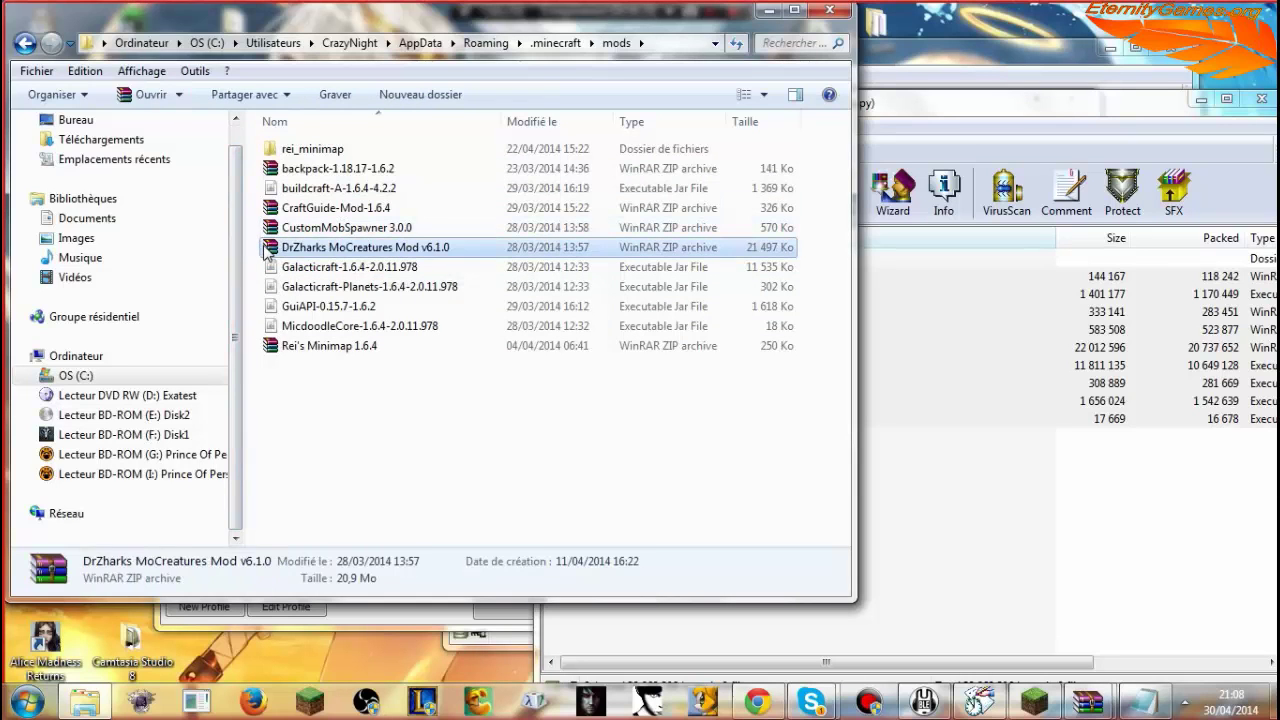
{"action": "left_click", "coordinate": [268, 229], "text": "ctrl"}
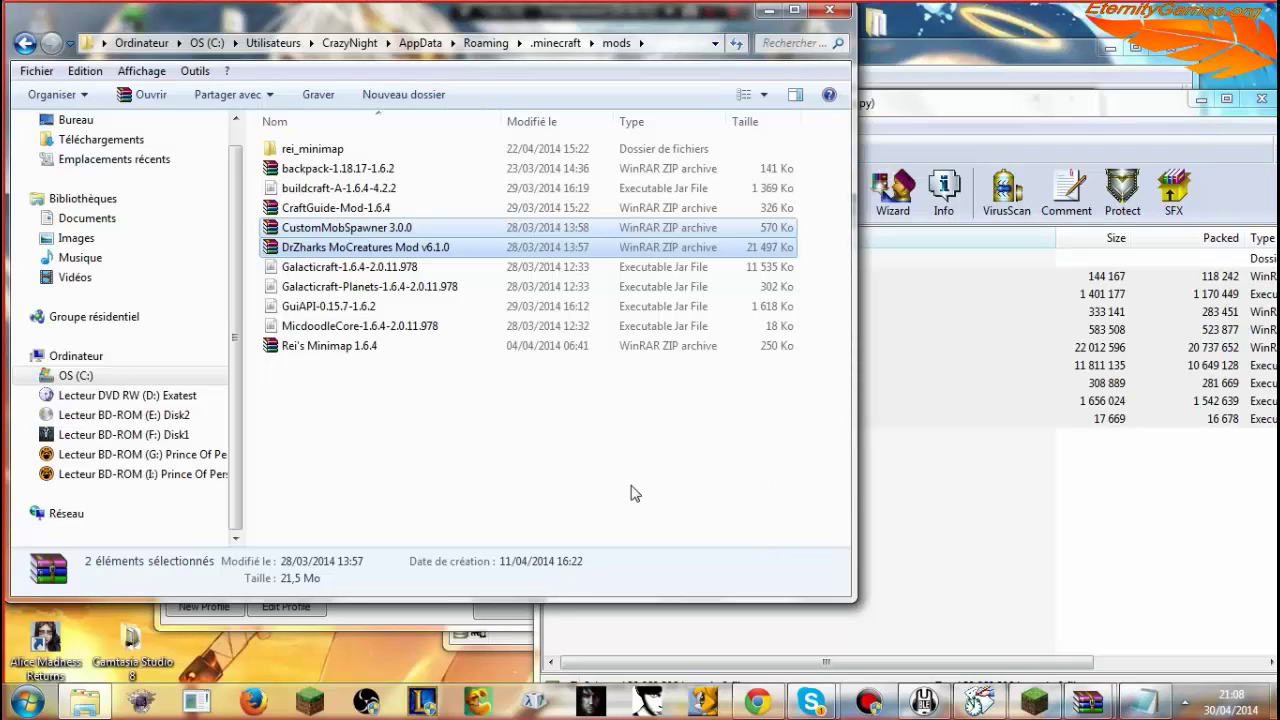
Step: Examine the Galacticraft and MicdoodleCore mods, move the Windows prompt out of the way, and compare the folder with the mods pack archive
{"action": "left_click", "coordinate": [492, 267]}
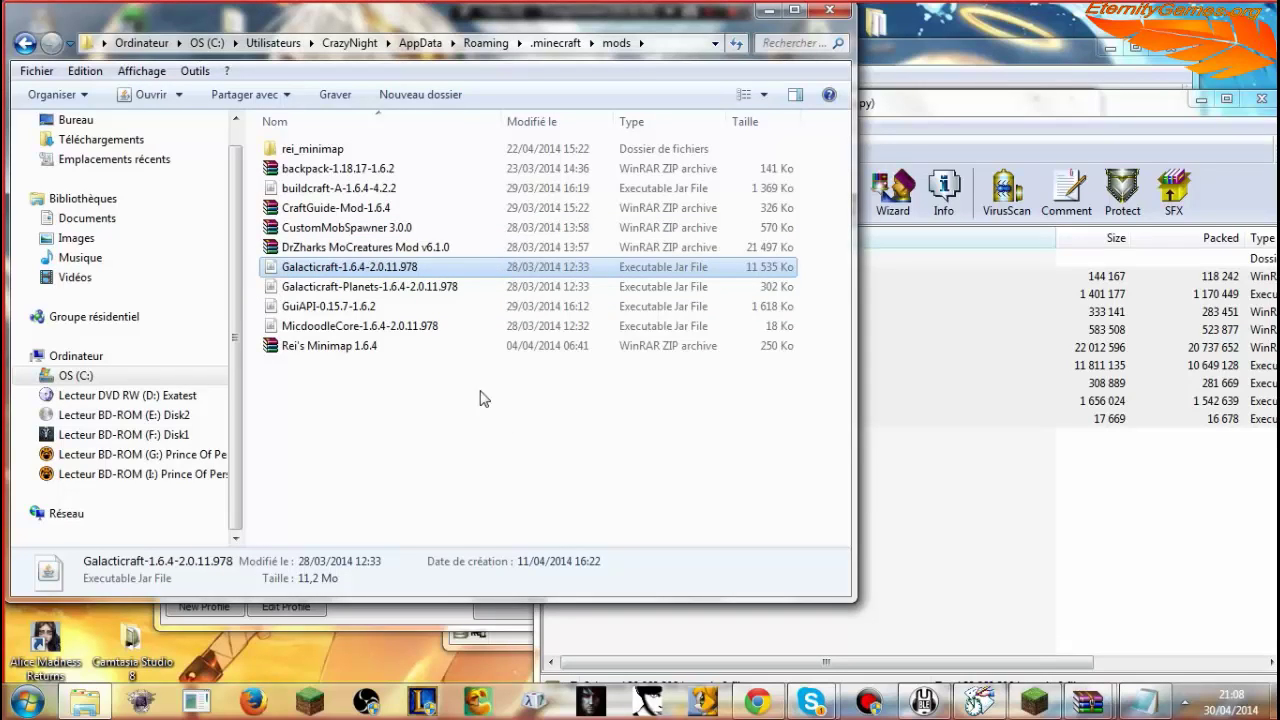
{"action": "left_click", "coordinate": [416, 325]}
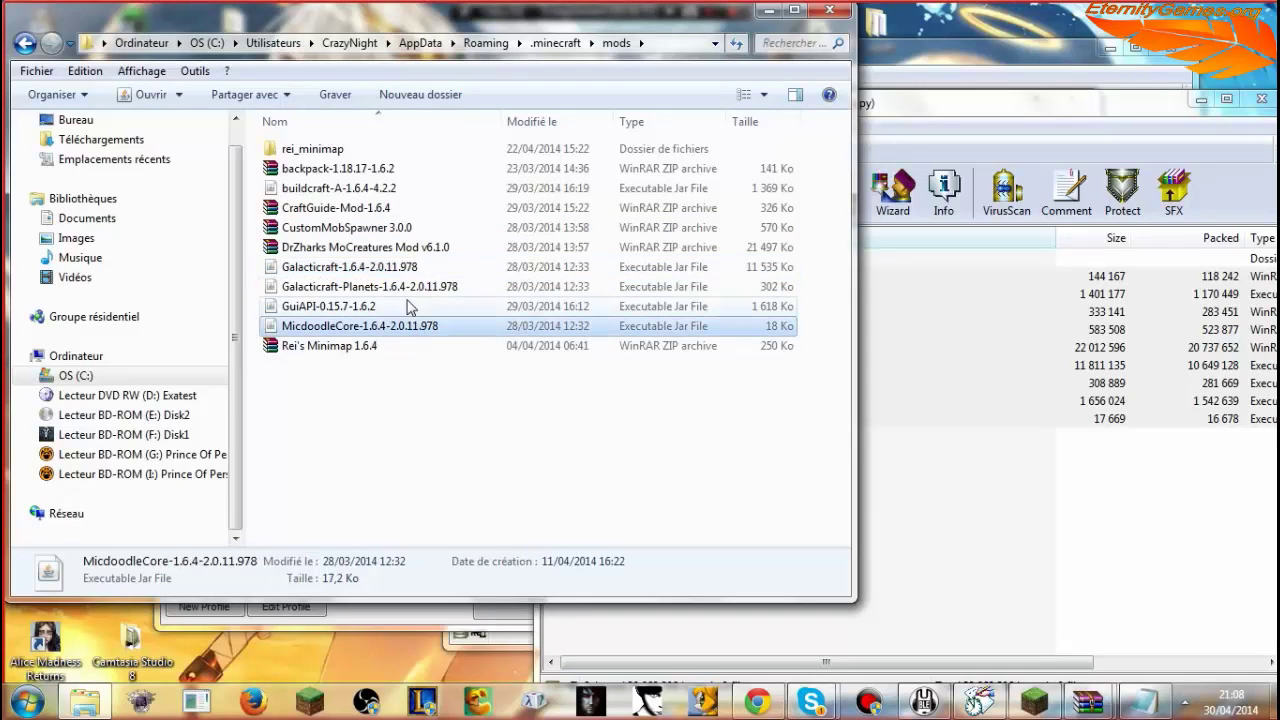
{"action": "left_click", "coordinate": [397, 270]}
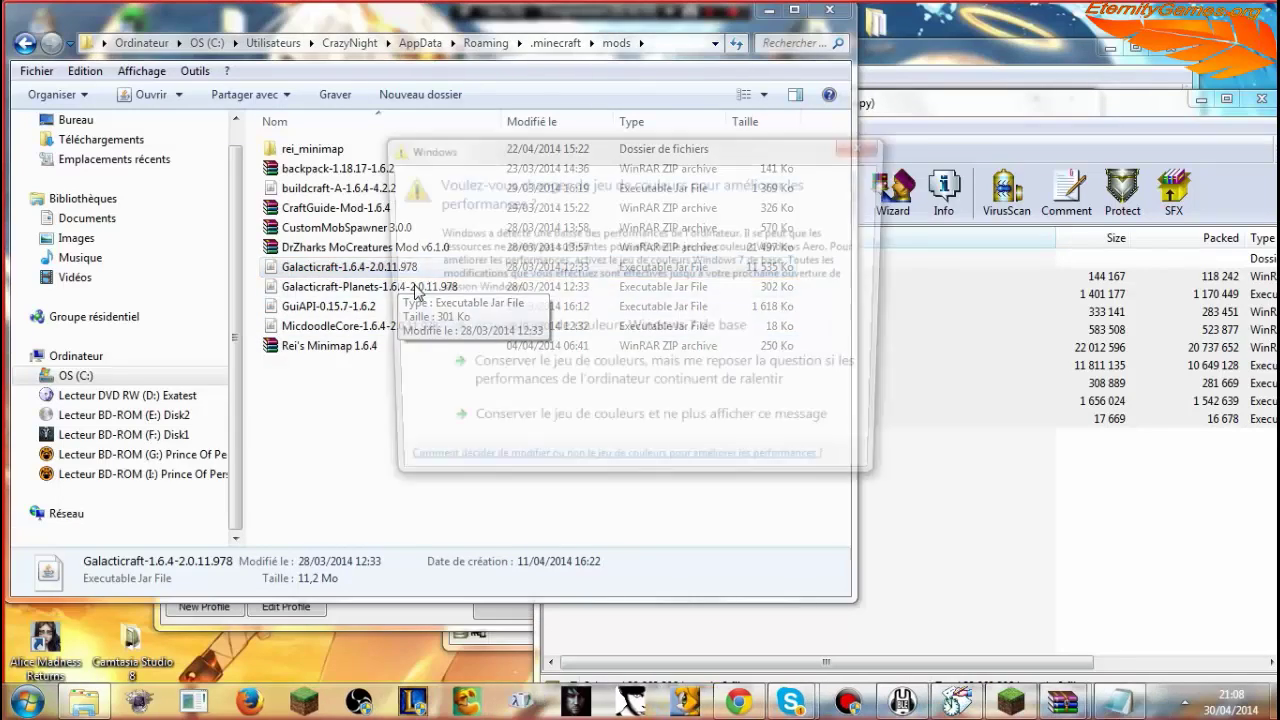
{"action": "left_click_drag", "start_coordinate": [752, 150], "coordinate": [1048, 683]}
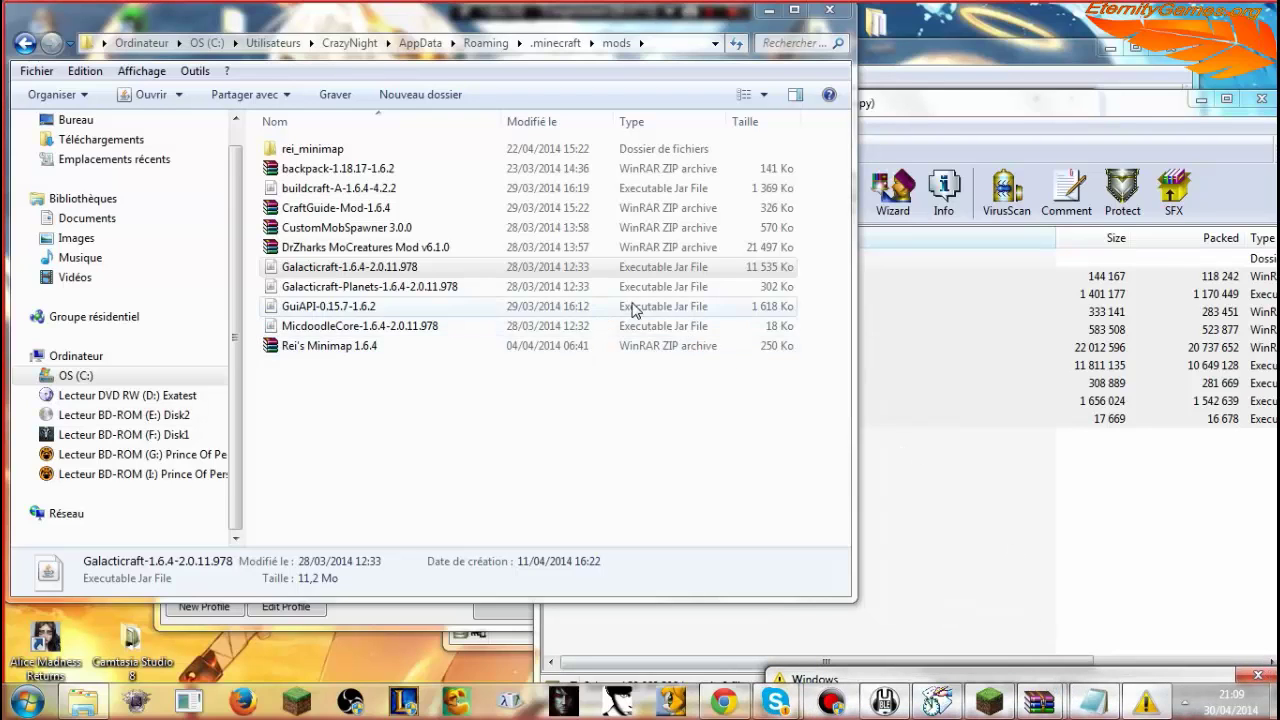
{"action": "left_click", "coordinate": [466, 417]}
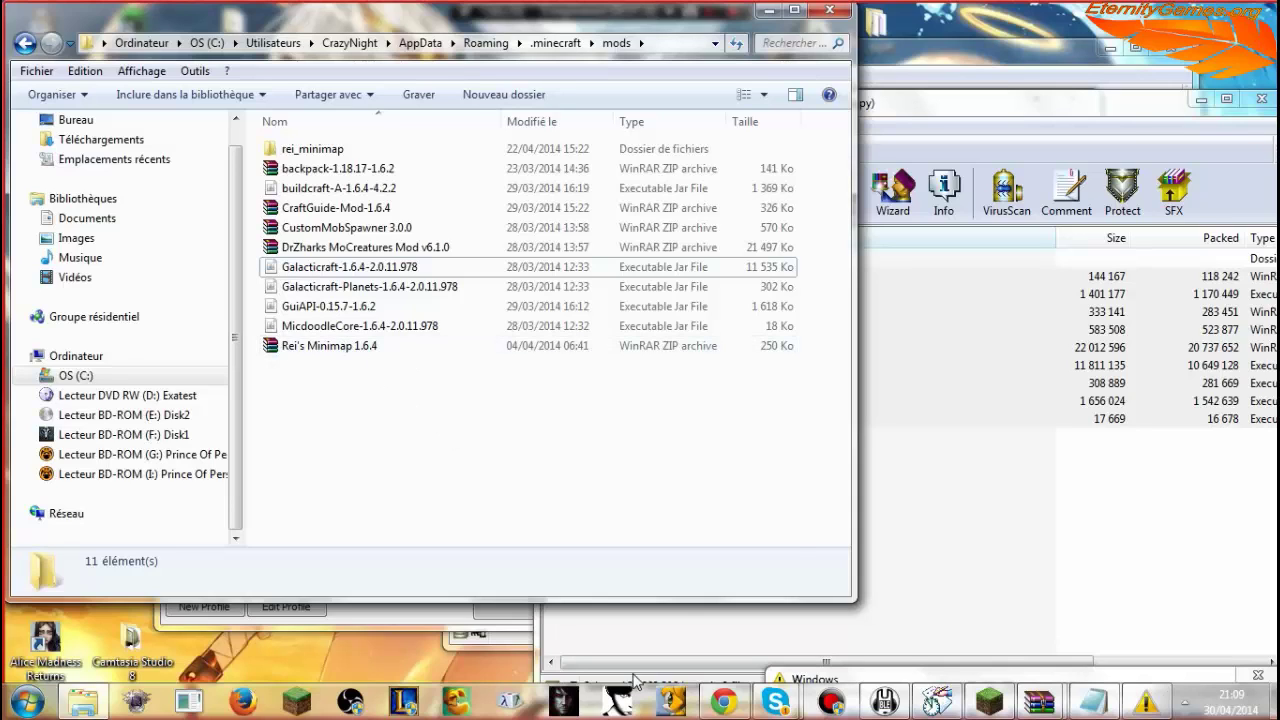
{"action": "left_click", "coordinate": [905, 527]}
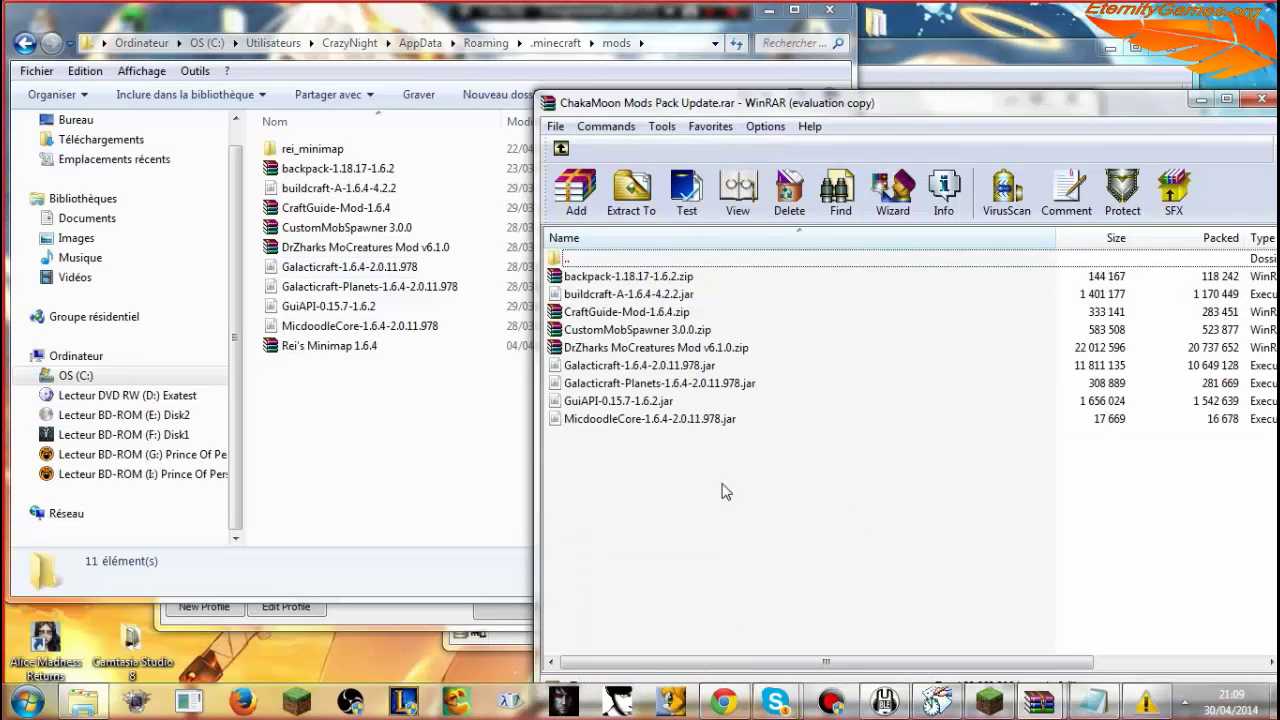
{"action": "left_click", "coordinate": [474, 440]}
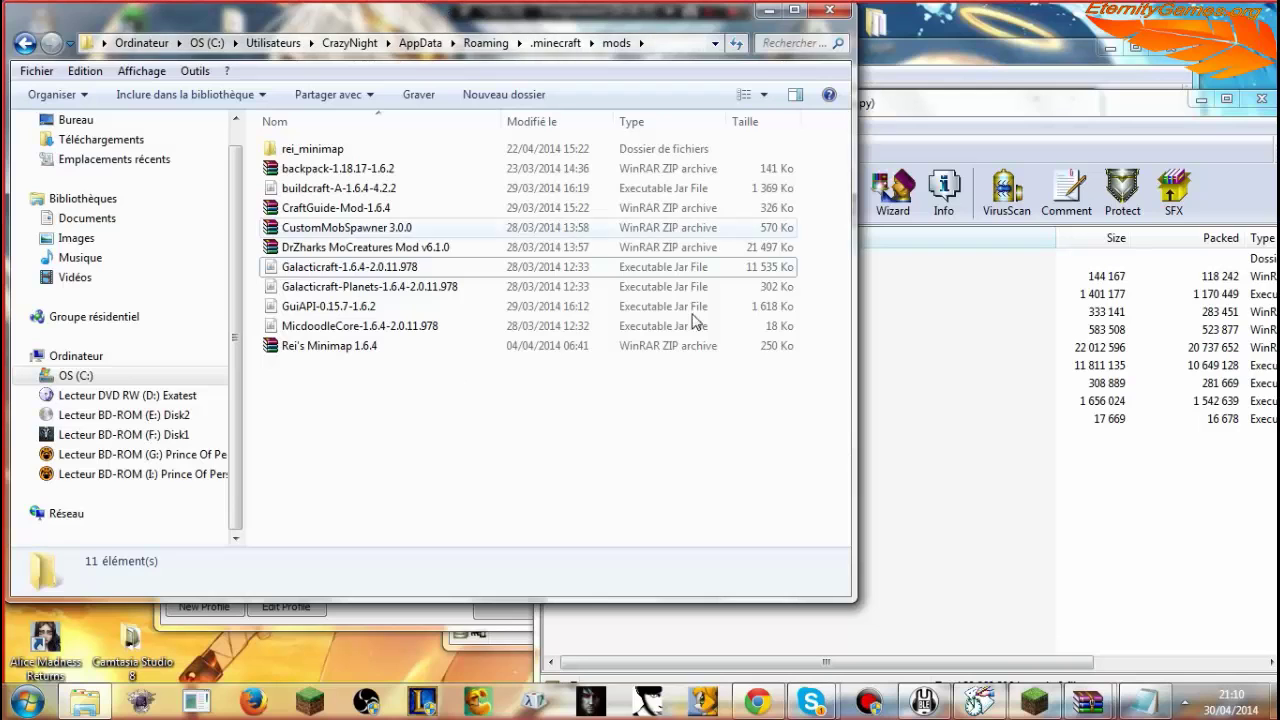
Step: Return to the CkakaMoon Installation.zip archive and open its text file ChakaMoon les choses a savoir
{"action": "mouse_move", "coordinate": [777, 707]}
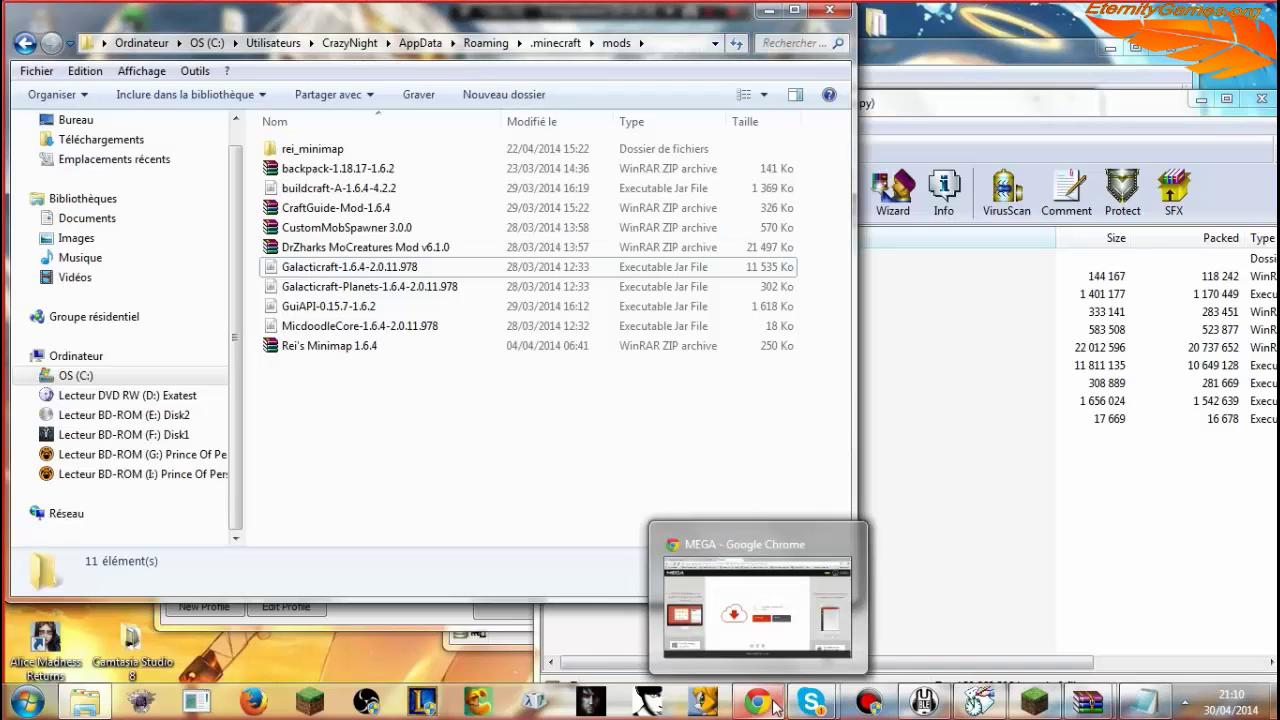
{"action": "left_click", "coordinate": [921, 88]}
{"action": "left_click", "coordinate": [921, 88]}
{"action": "double_click", "coordinate": [634, 262]}
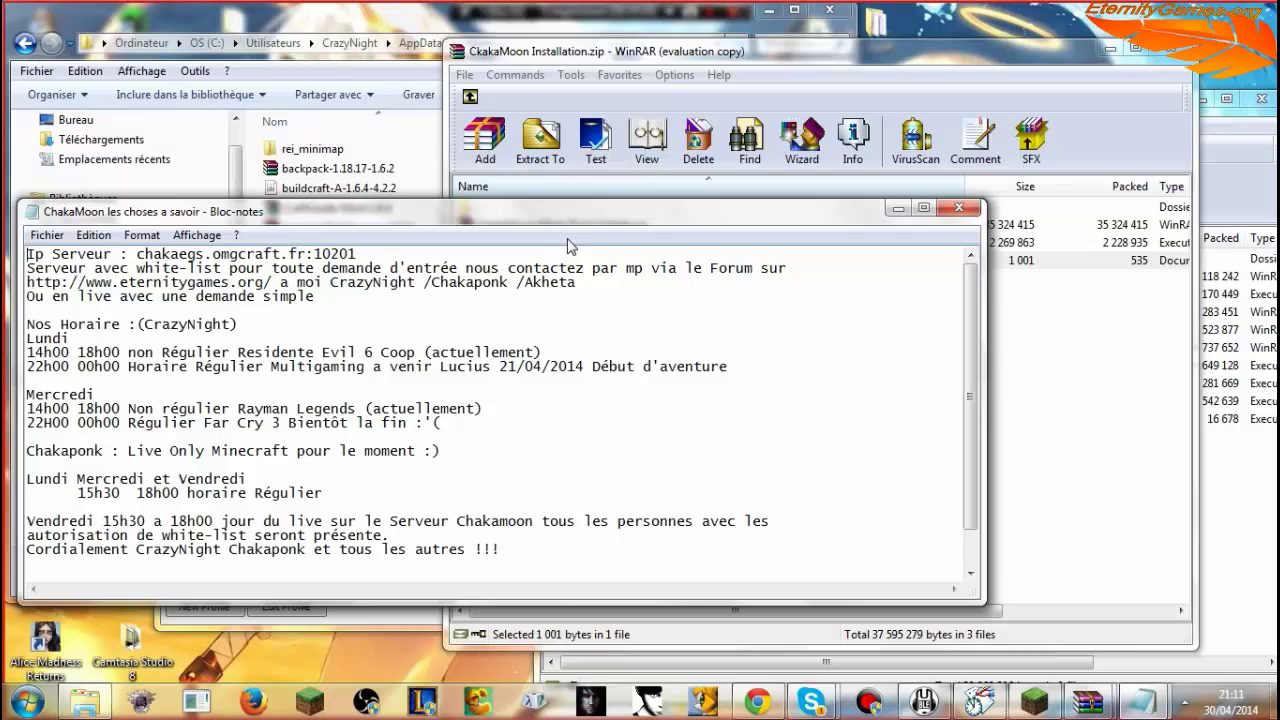
Step: Minimize the mods folder window and move the text file window to the upper part of the desktop
{"action": "left_click", "coordinate": [620, 30]}
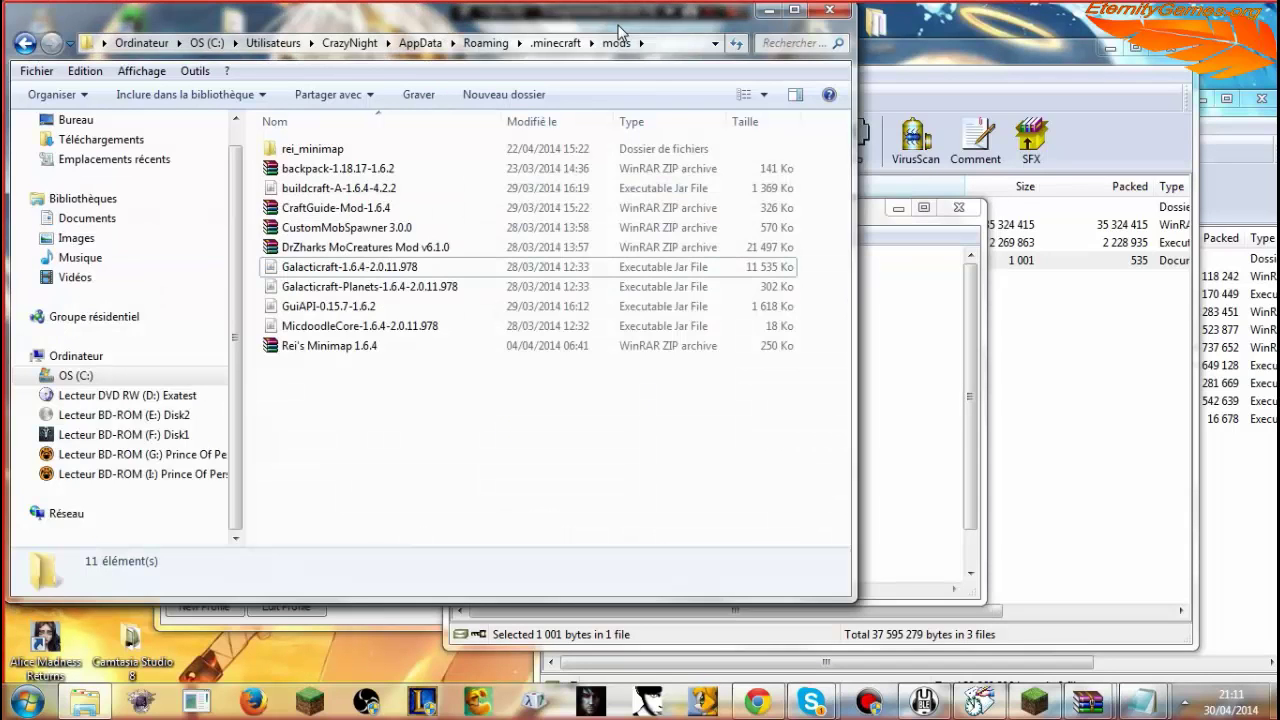
{"action": "left_click", "coordinate": [769, 10]}
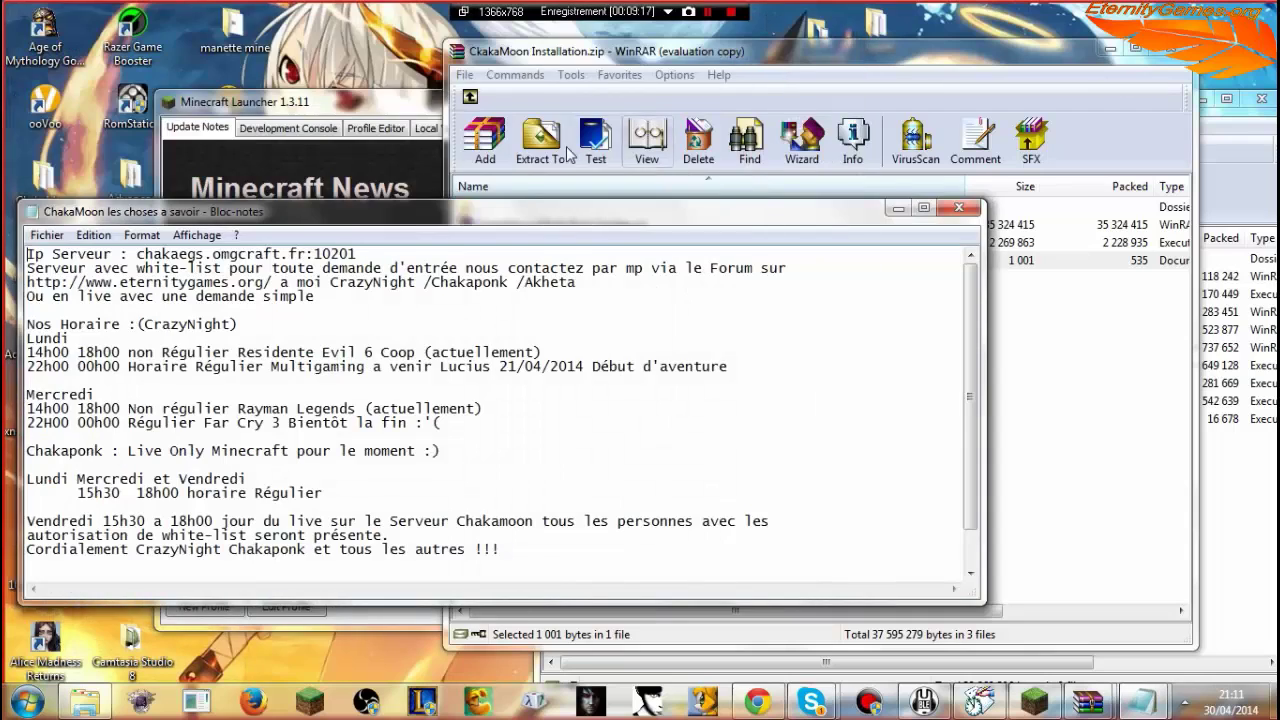
{"action": "left_click_drag", "start_coordinate": [517, 226], "coordinate": [510, 37]}
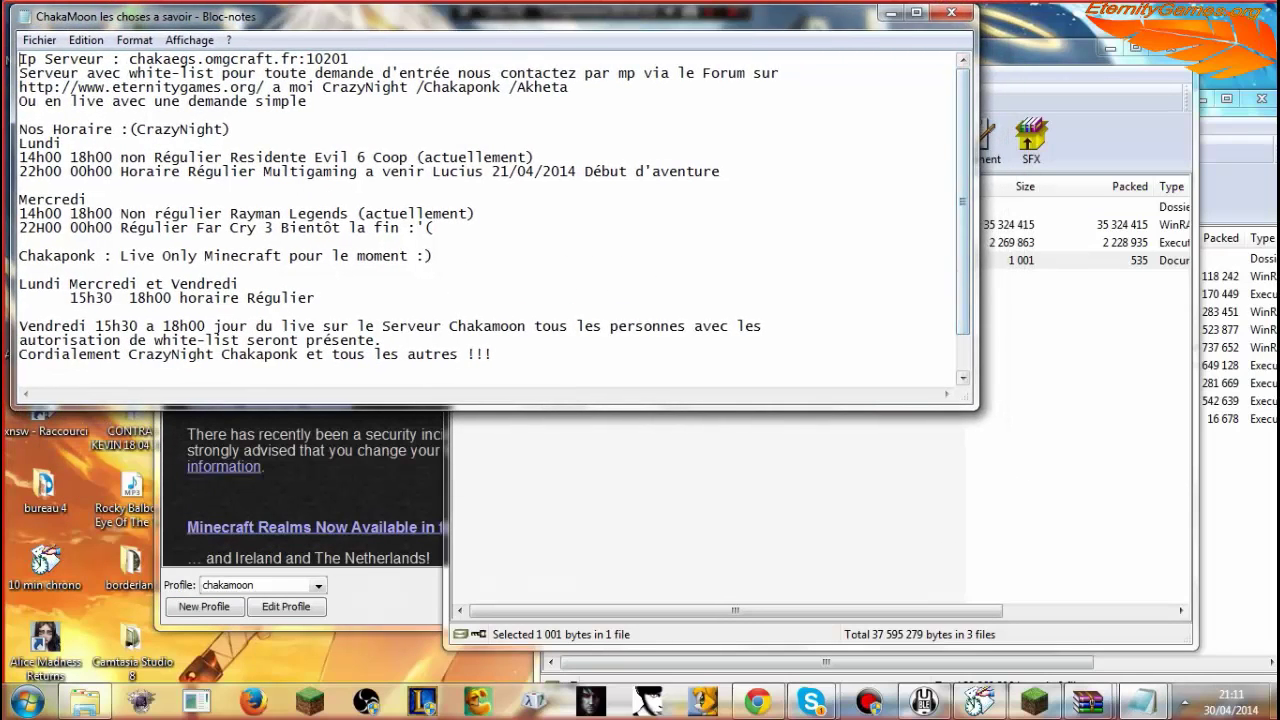
Step: Highlight the line with the eternitygames.org forum link and contact names in the text file, and clear the selection
{"action": "left_click", "coordinate": [577, 87]}
{"action": "left_click_drag", "start_coordinate": [577, 87], "coordinate": [128, 88]}
{"action": "left_click_drag", "start_coordinate": [577, 88], "coordinate": [18, 88]}
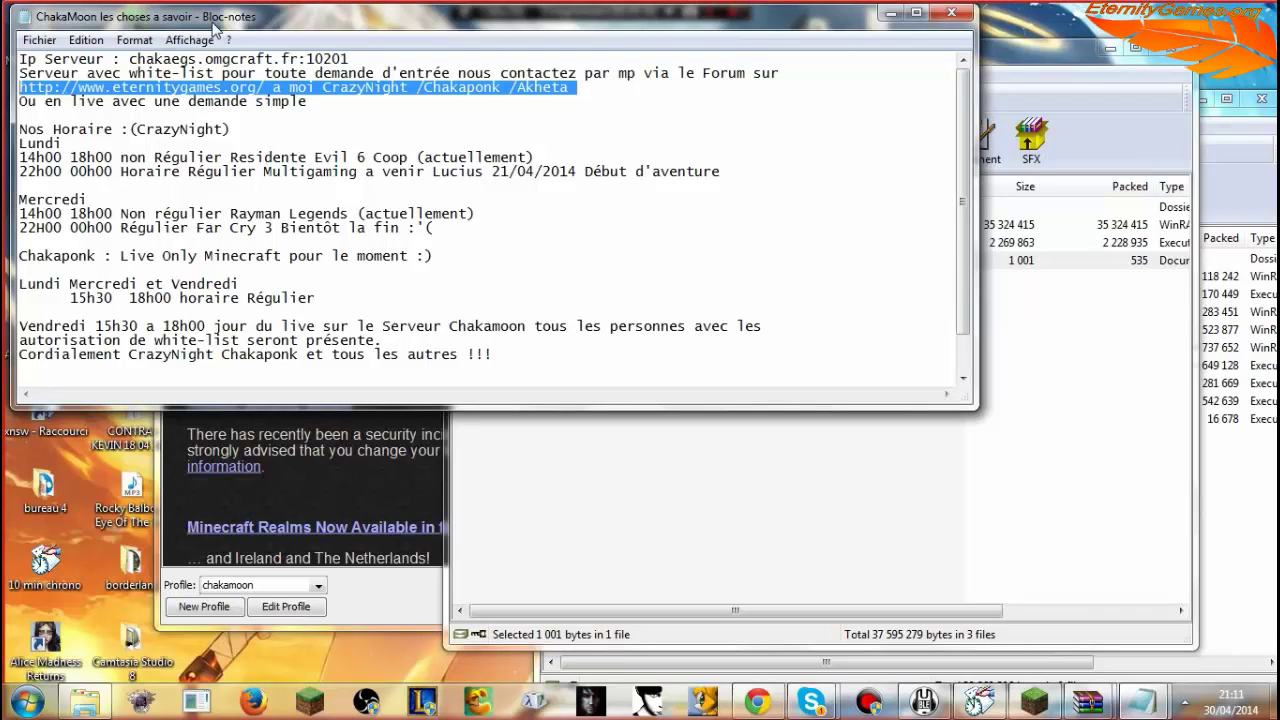
{"action": "key", "text": "Down"}
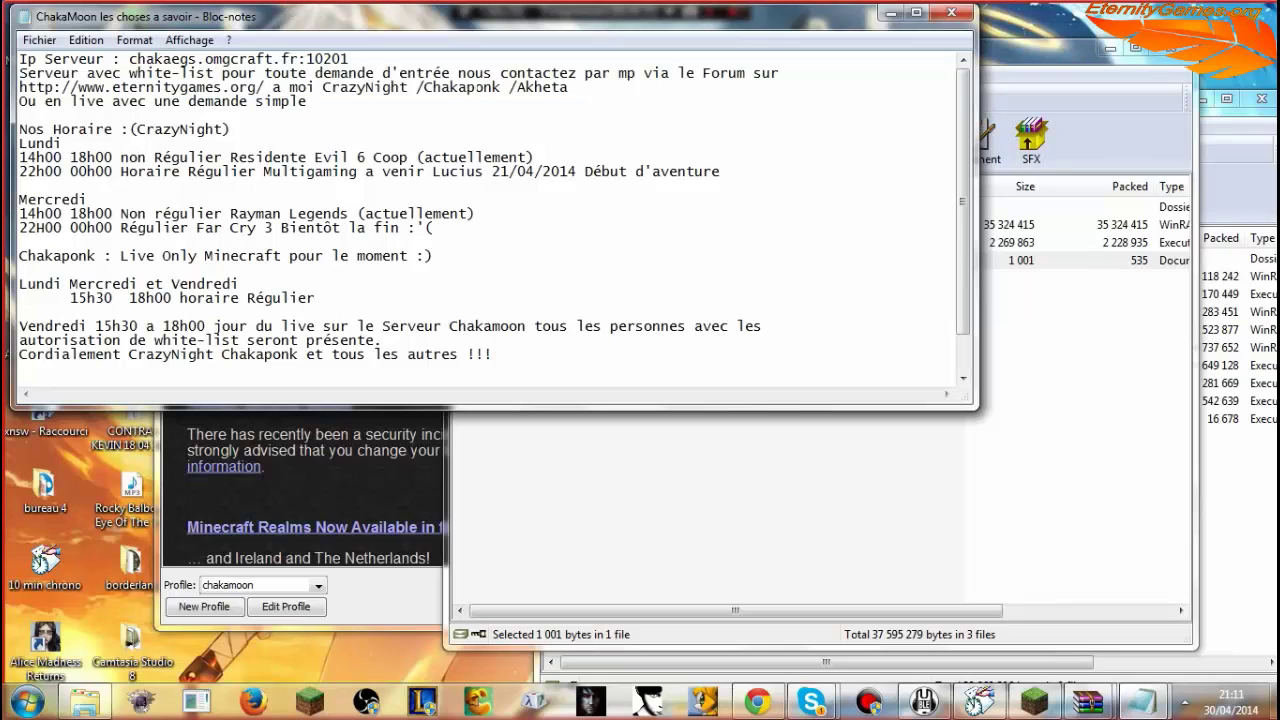